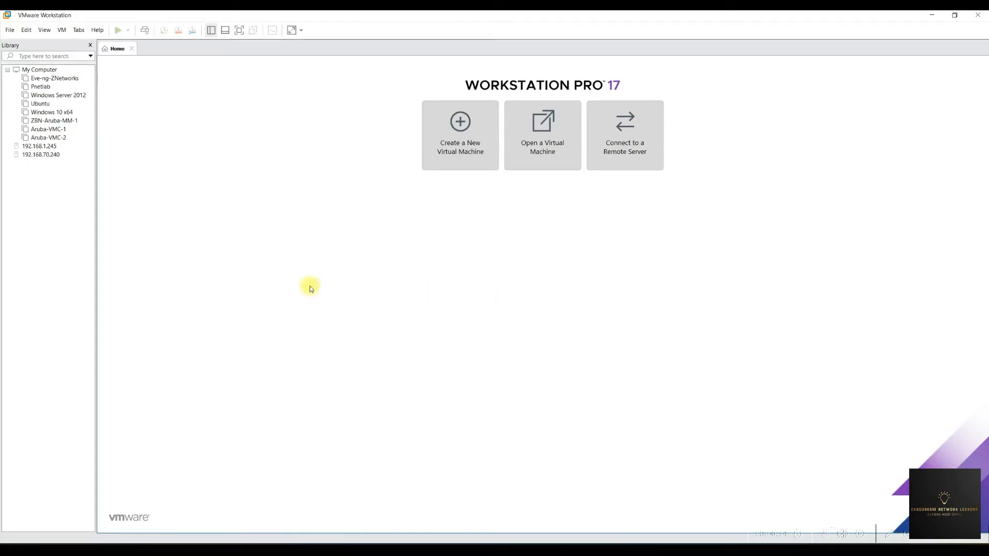
# Try to power on the Eve-ng-ZNetworks virtual machine, choosing to continue without virtualized Intel VT-x/EPT.
pyautogui.click(56, 79)
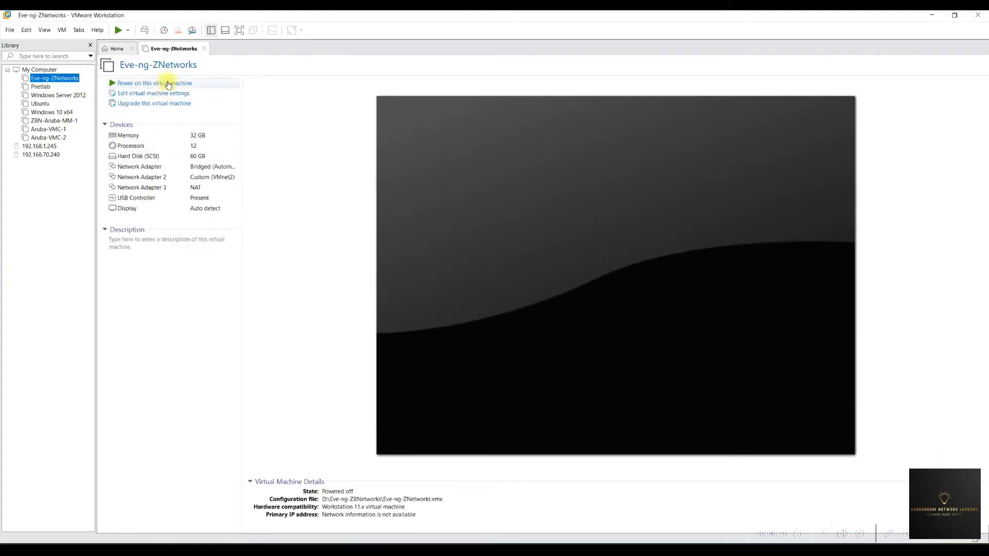
pyautogui.click(169, 85)
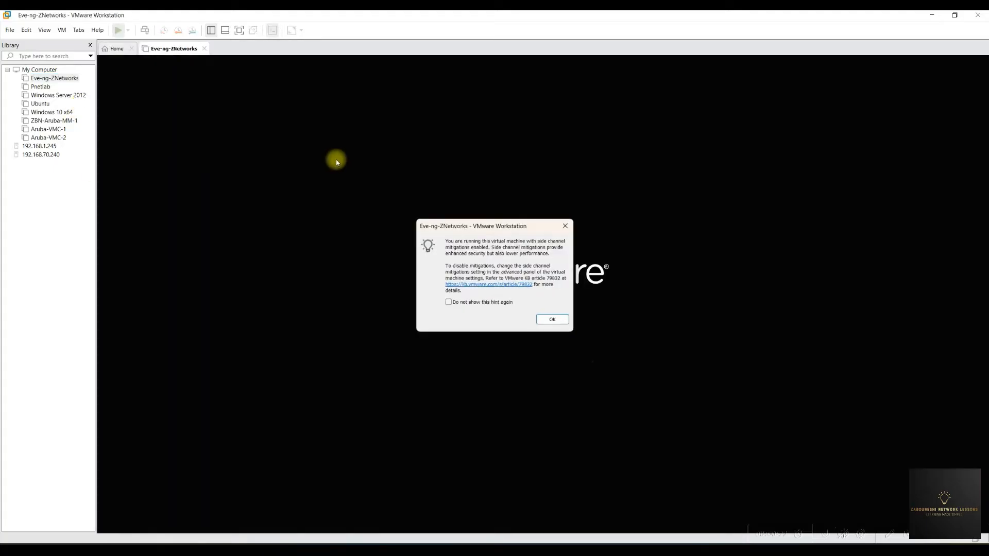
pyautogui.click(542, 320)
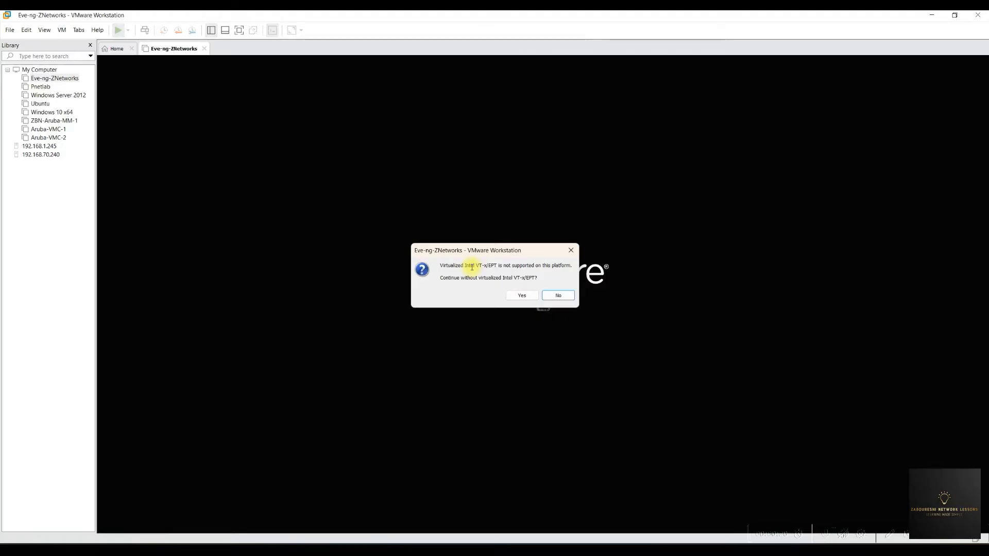
pyautogui.click(527, 298)
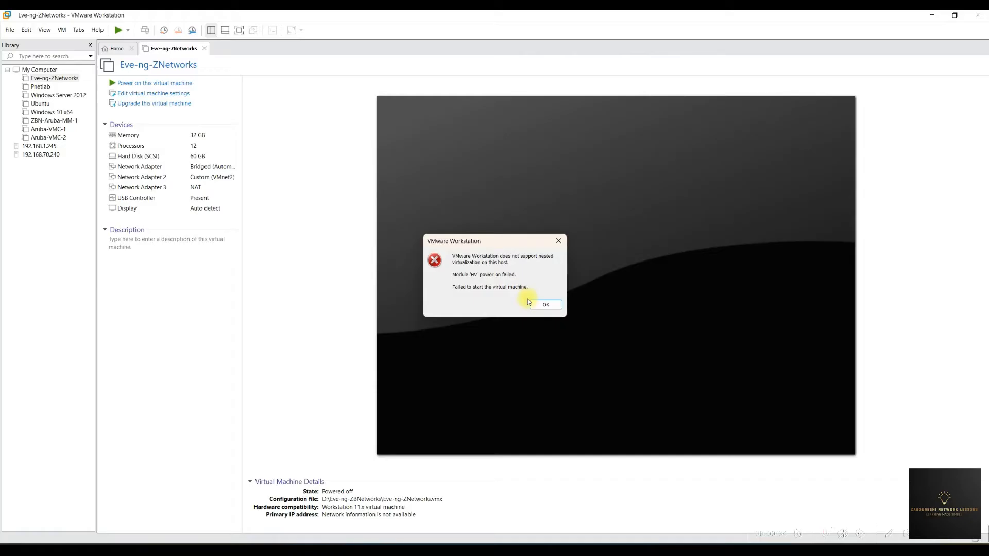
pyautogui.click(555, 309)
# Try to power on the Ubuntu virtual machine, choosing to continue without virtualized Intel VT-x/EPT.
pyautogui.click(40, 104)
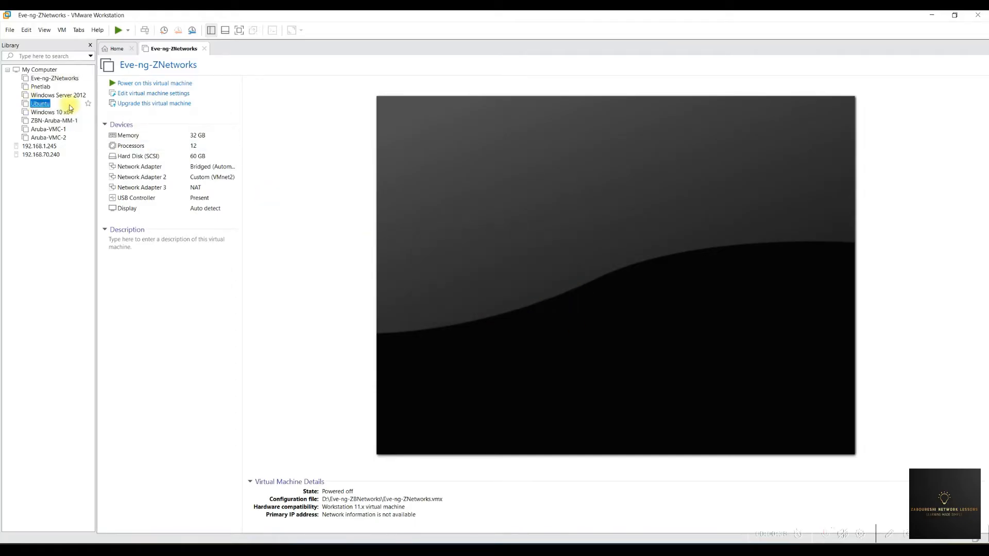
pyautogui.click(135, 82)
pyautogui.click(546, 319)
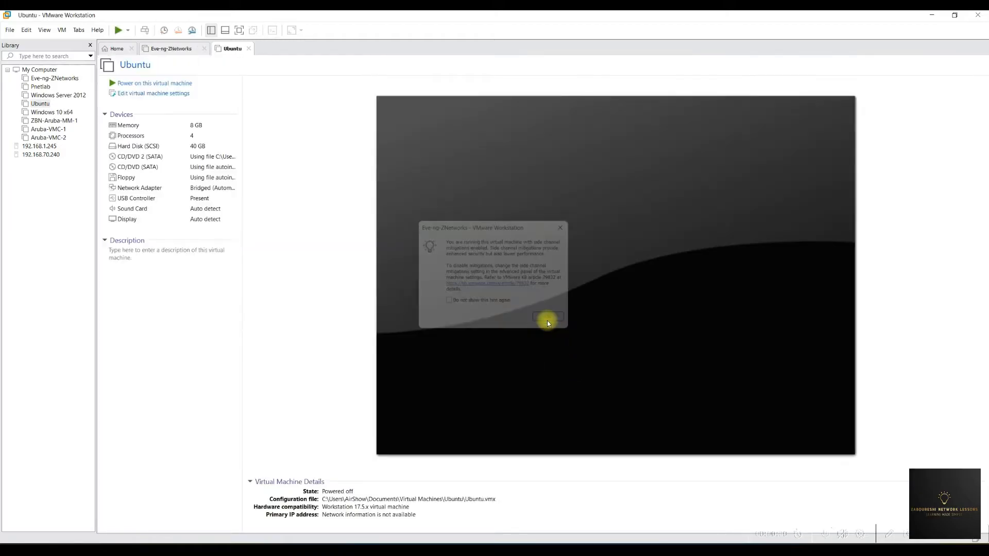
pyautogui.click(524, 296)
pyautogui.click(538, 307)
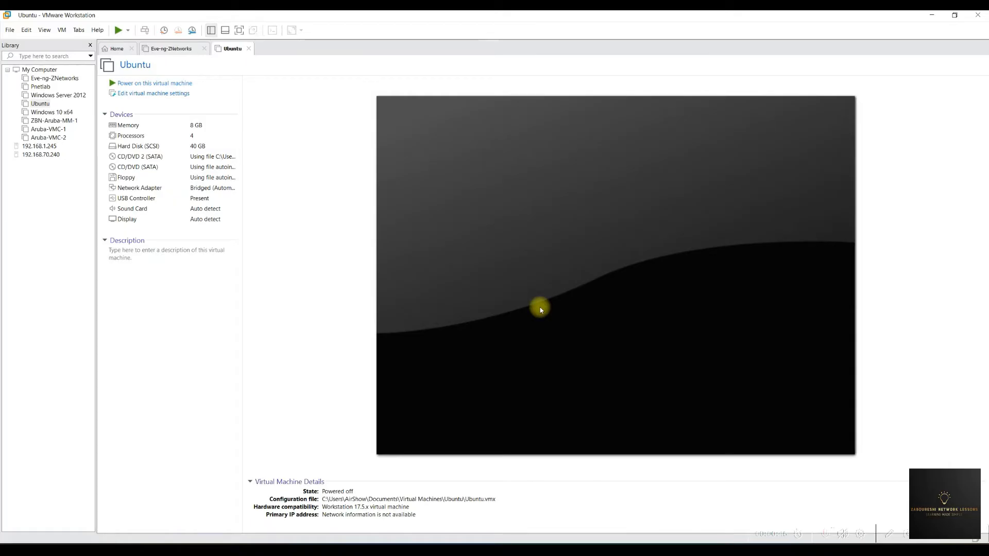
# Search Windows for cmd and open Command Prompt as administrator.
pyautogui.press('super+r')
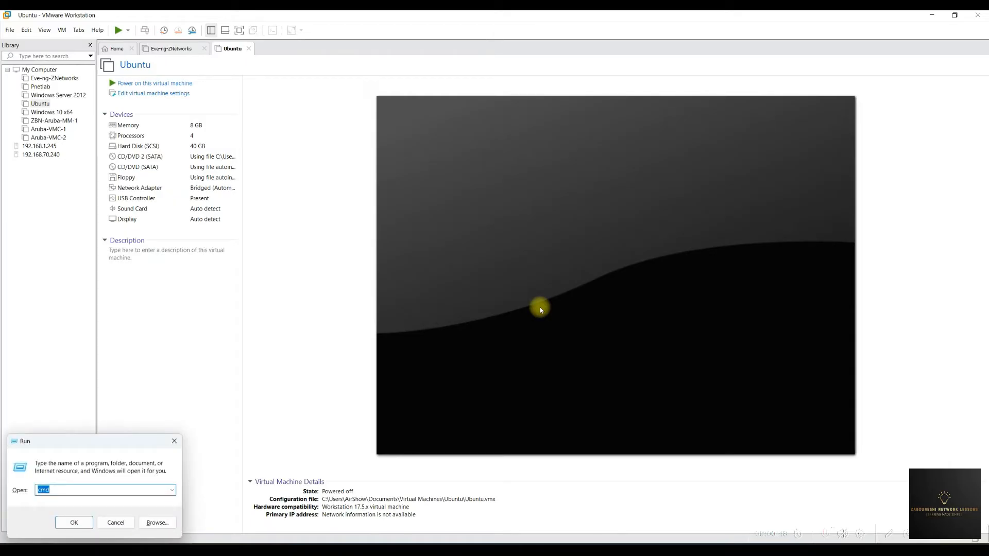
pyautogui.click(178, 446)
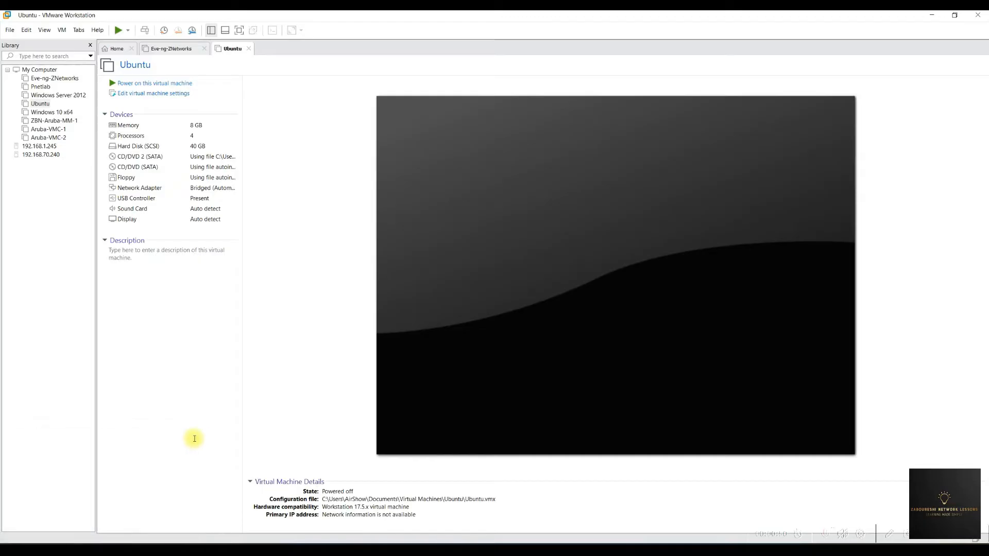
pyautogui.press('super')
pyautogui.write('cmd')
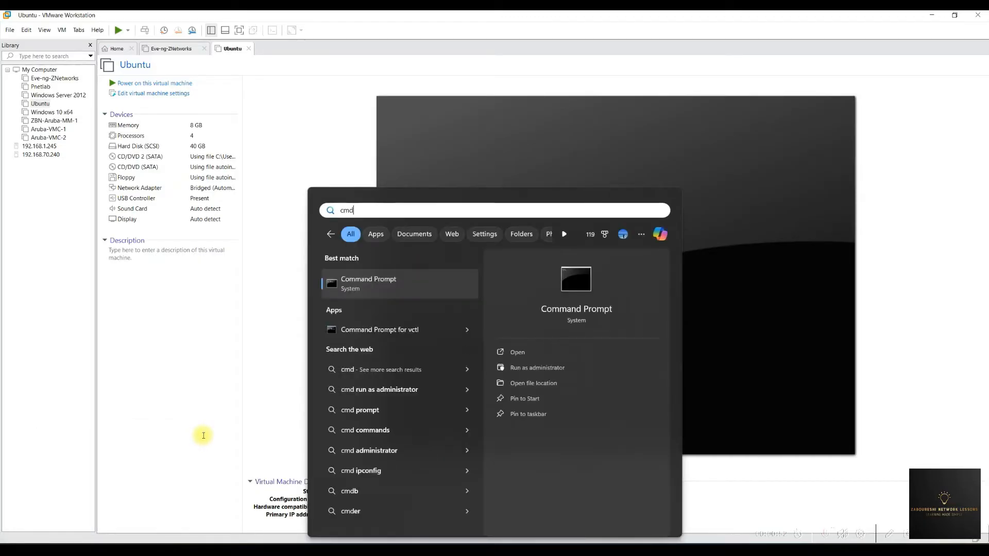
pyautogui.rightClick(398, 278)
pyautogui.click(422, 287)
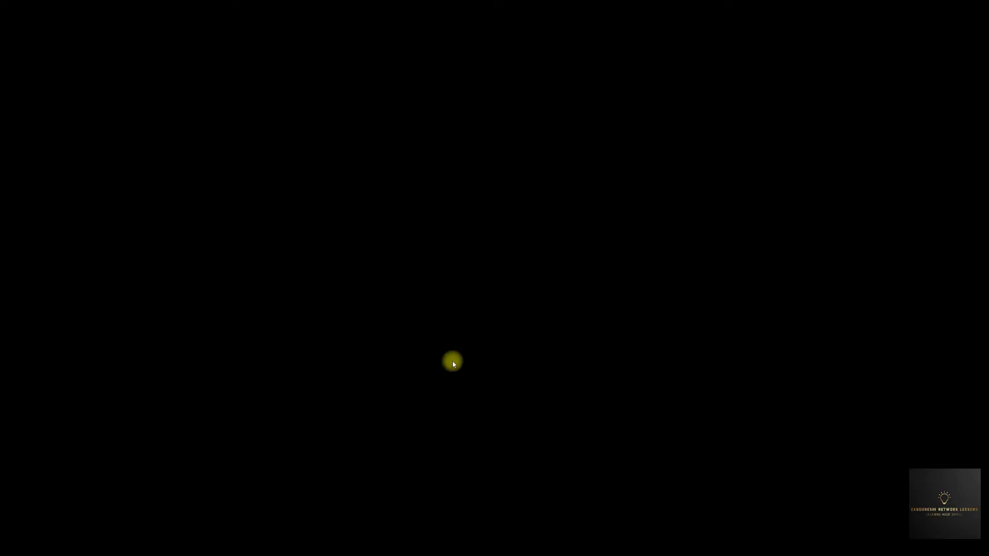
pyautogui.click(452, 360)
# Run systeminfo.exe, examine the Hyper-V Requirements entry, and close Command Prompt.
pyautogui.write('sys')
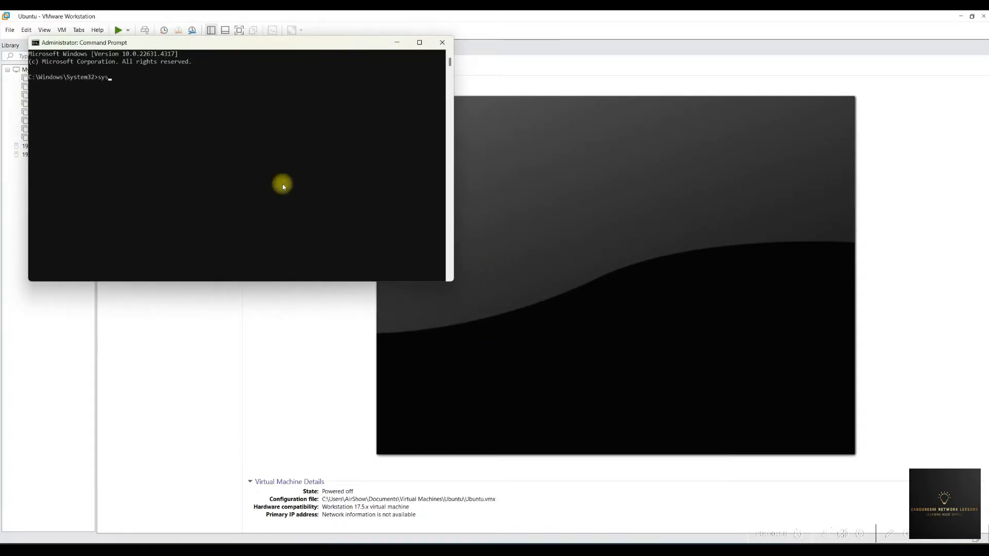
pyautogui.write('teminfo.exe')
pyautogui.press('Return')
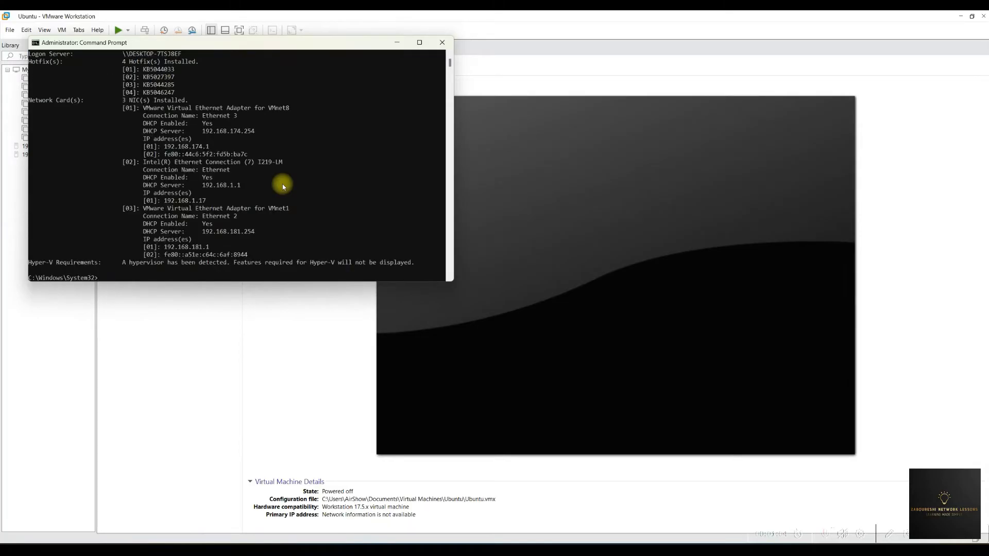
pyautogui.moveTo(122, 266); pyautogui.dragTo(419, 261)
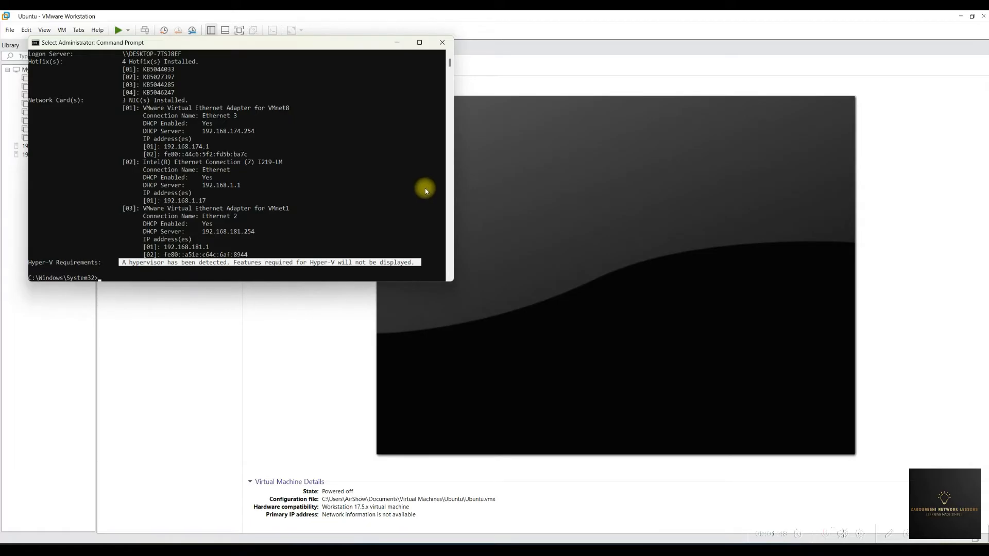
pyautogui.click(443, 43)
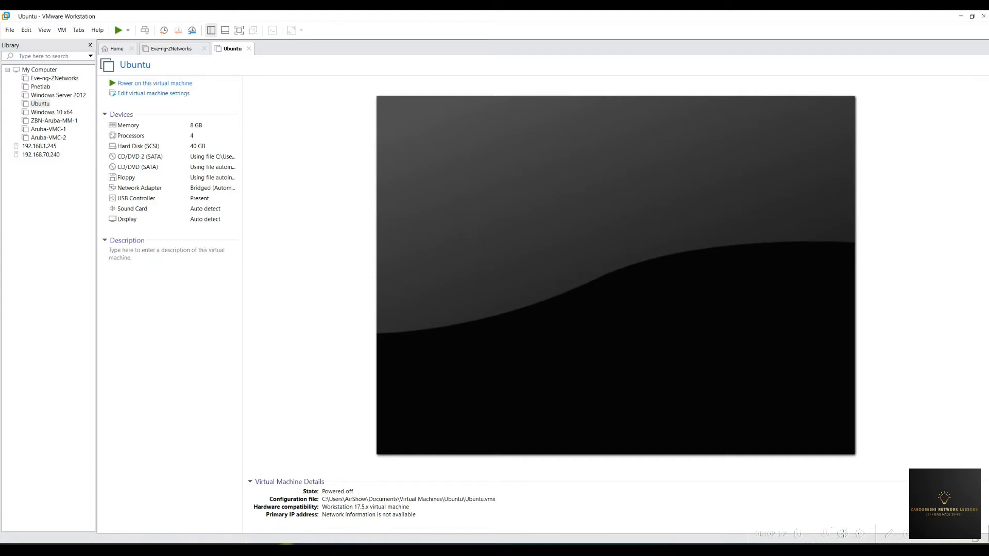
pyautogui.press('super')
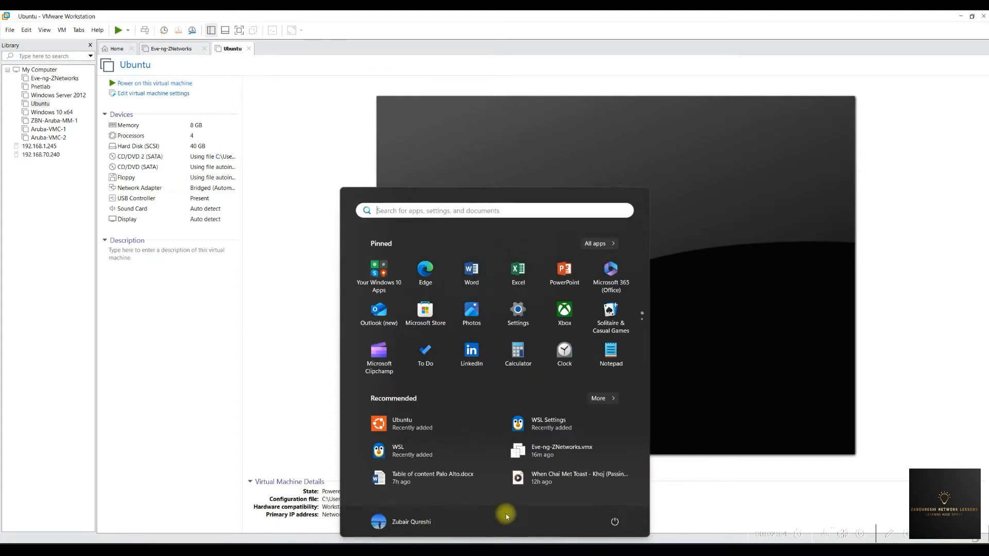
pyautogui.click(615, 523)
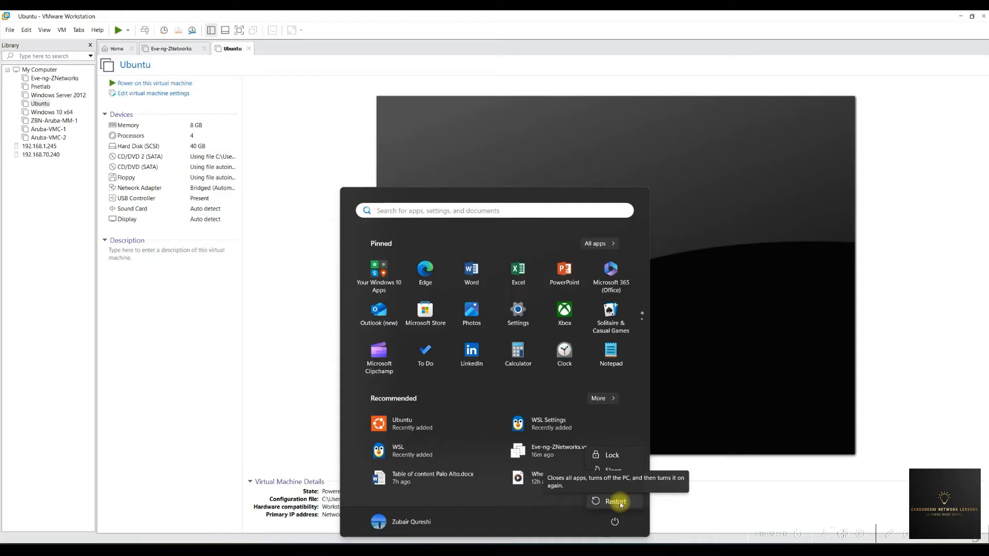
pyautogui.click(665, 501)
pyautogui.click(664, 503)
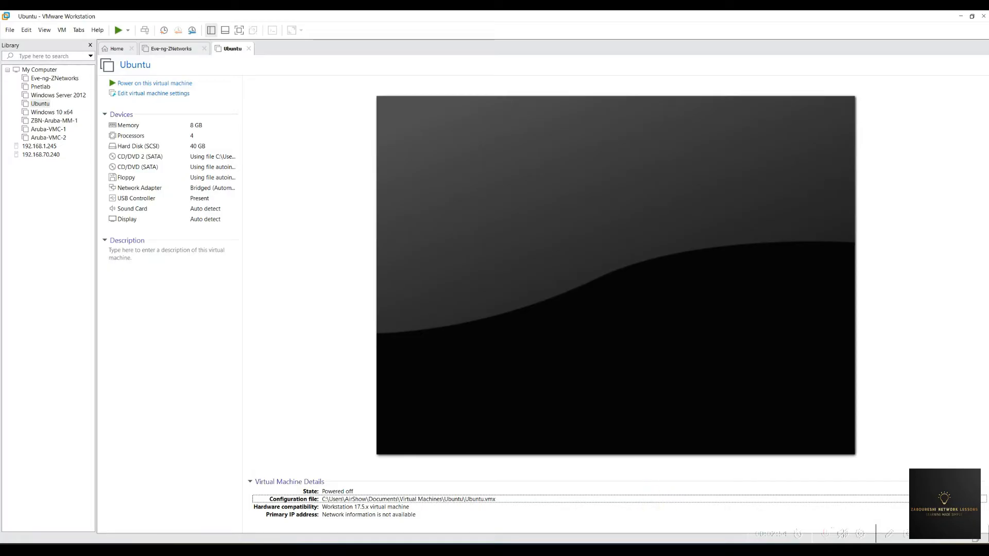
# Open Task Manager, check the CPU virtualization status in its performance details, and close it.
pyautogui.rightClick(741, 536)
pyautogui.click(747, 519)
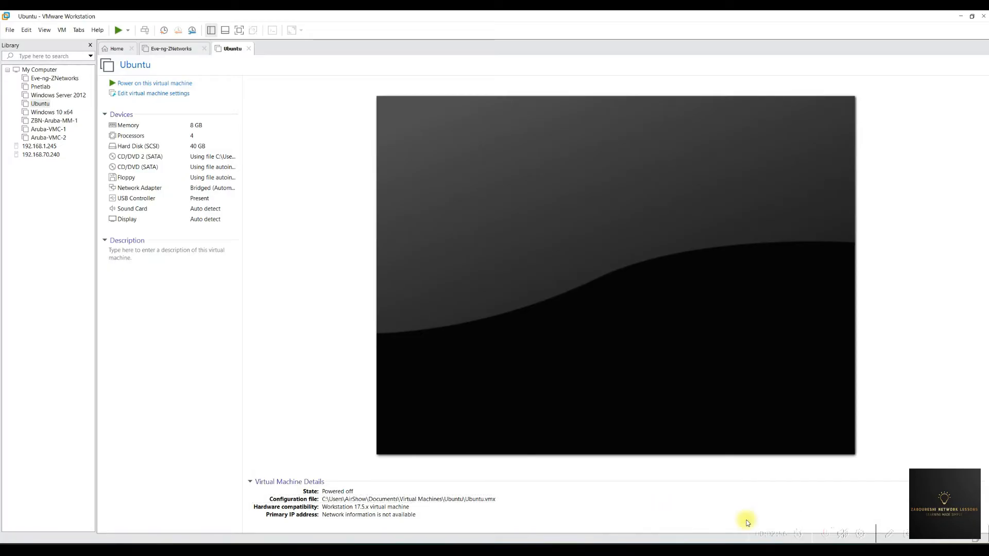
pyautogui.moveTo(550, 78); pyautogui.dragTo(301, 75)
pyautogui.click(276, 144)
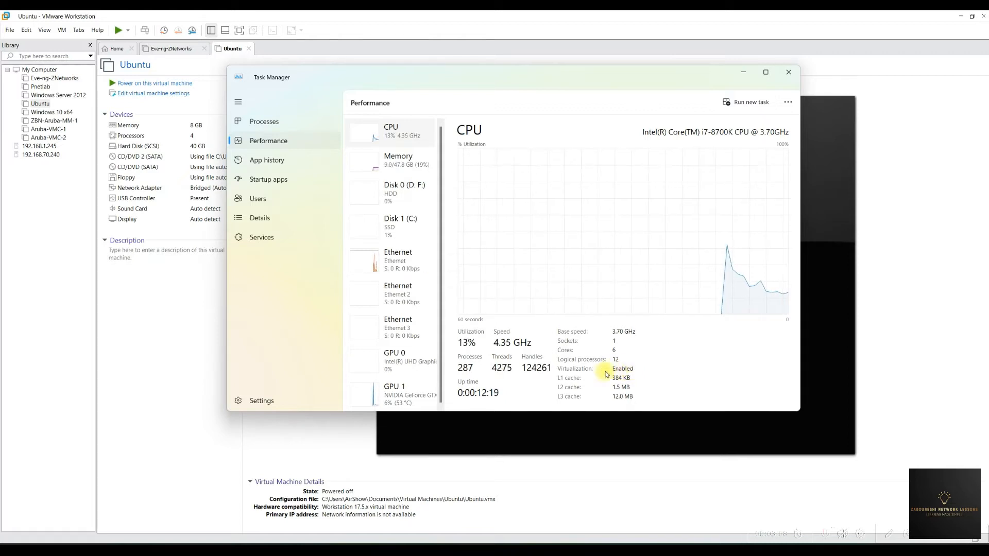
pyautogui.click(789, 74)
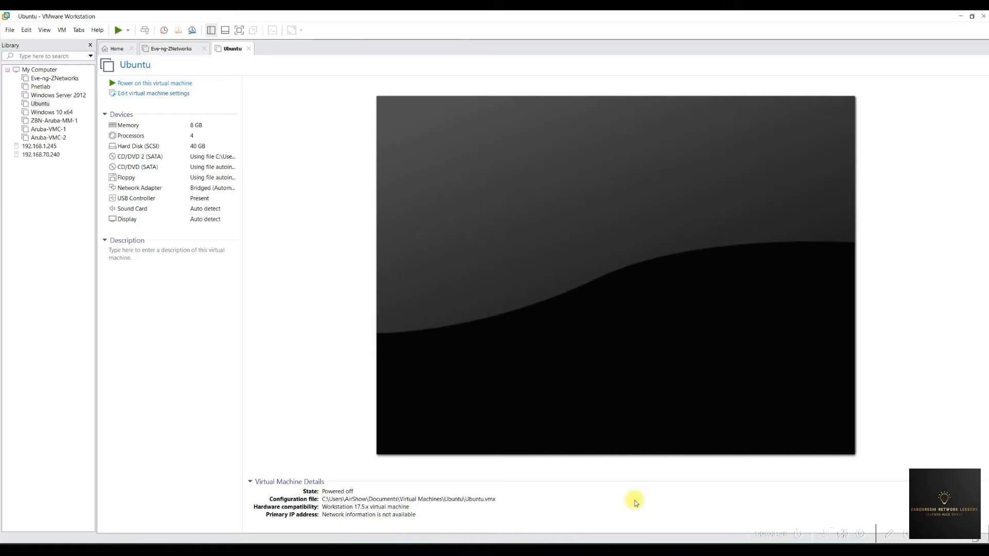
# Find and open Turn Windows features on or off, and inspect the components under Hyper-V.
pyautogui.press('super')
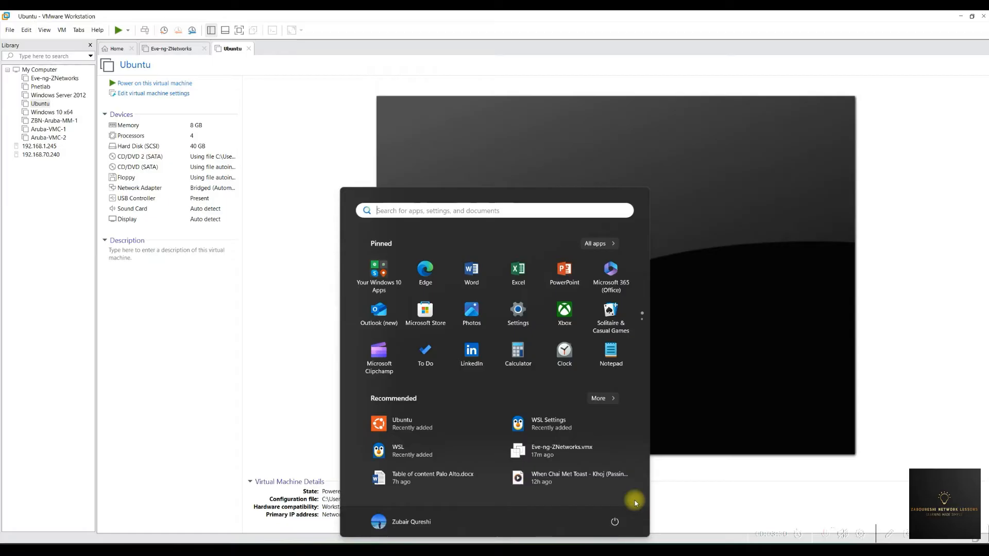
pyautogui.write('turn')
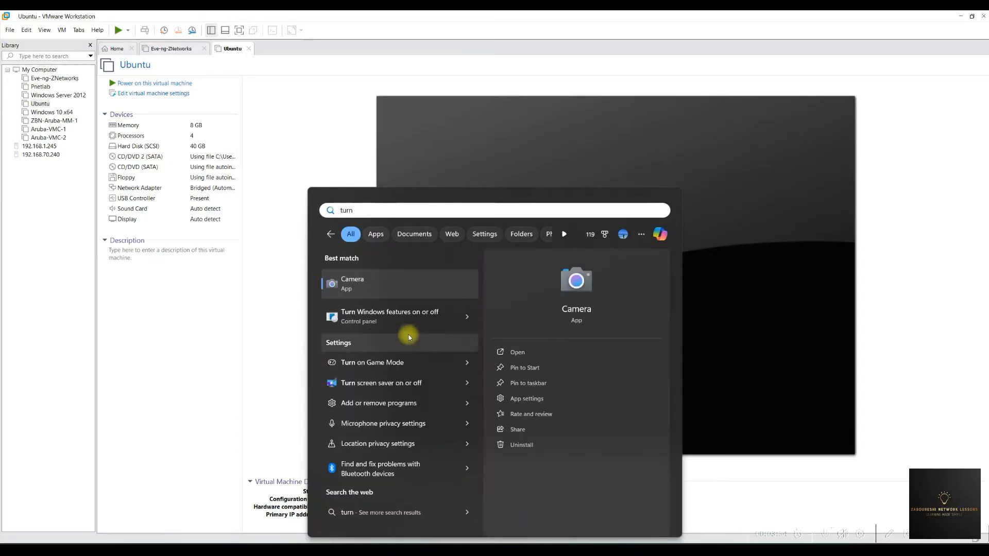
pyautogui.click(398, 314)
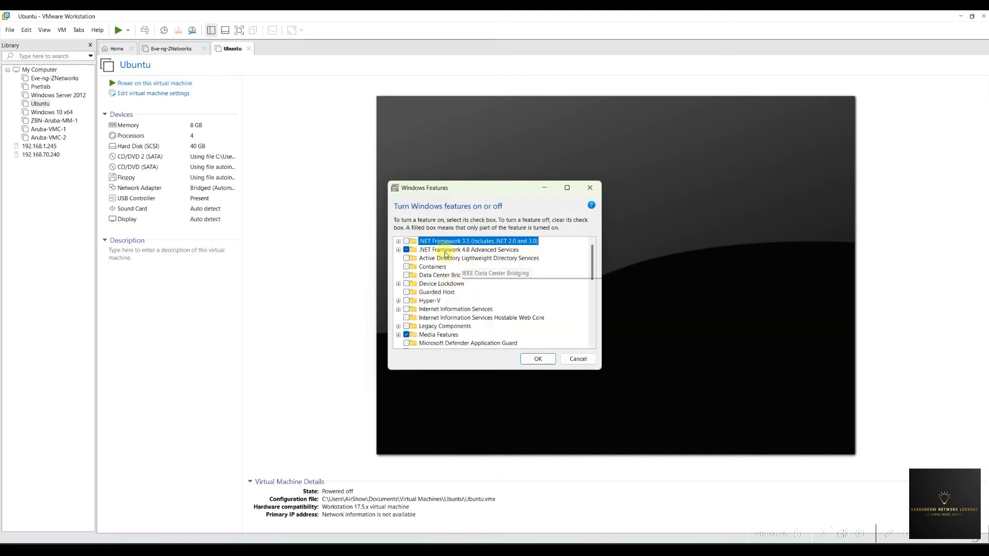
pyautogui.moveTo(450, 189); pyautogui.dragTo(441, 171)
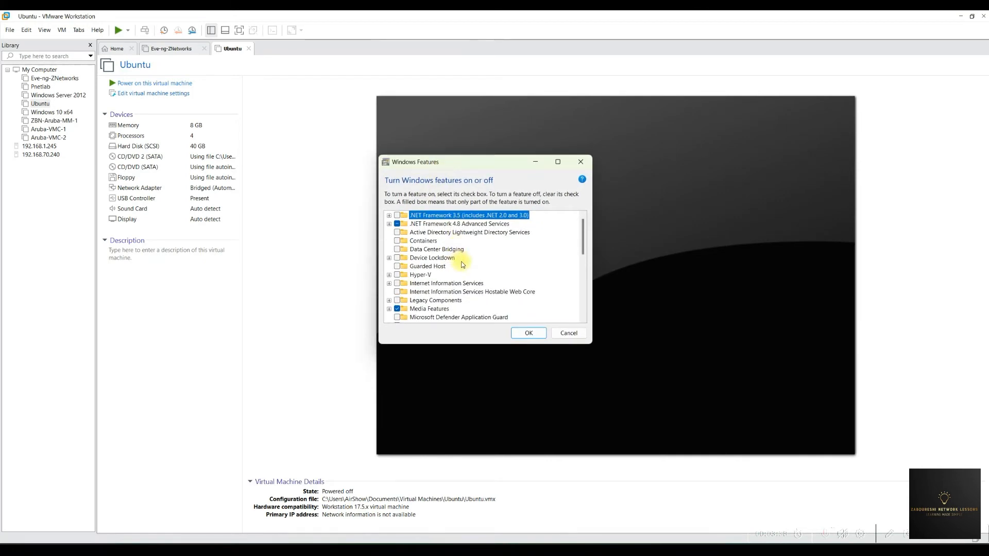
pyautogui.scroll(-1, 455, 260)
pyautogui.click(390, 267)
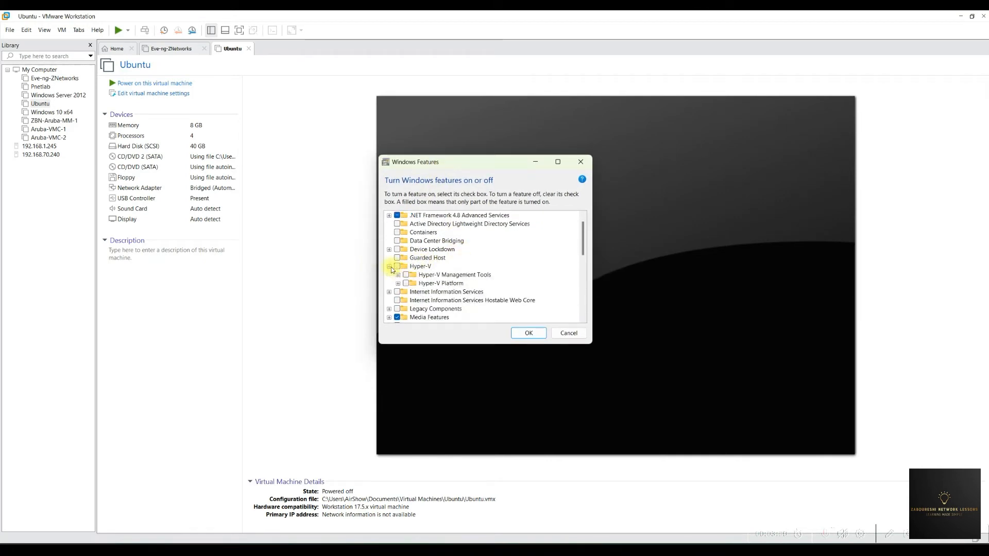
pyautogui.click(389, 267)
# Check the Virtual Machine Platform and Windows Hypervisor Platform features, and close Windows Features without applying changes.
pyautogui.scroll(-1, 426, 296)
pyautogui.scroll(-4, 438, 299)
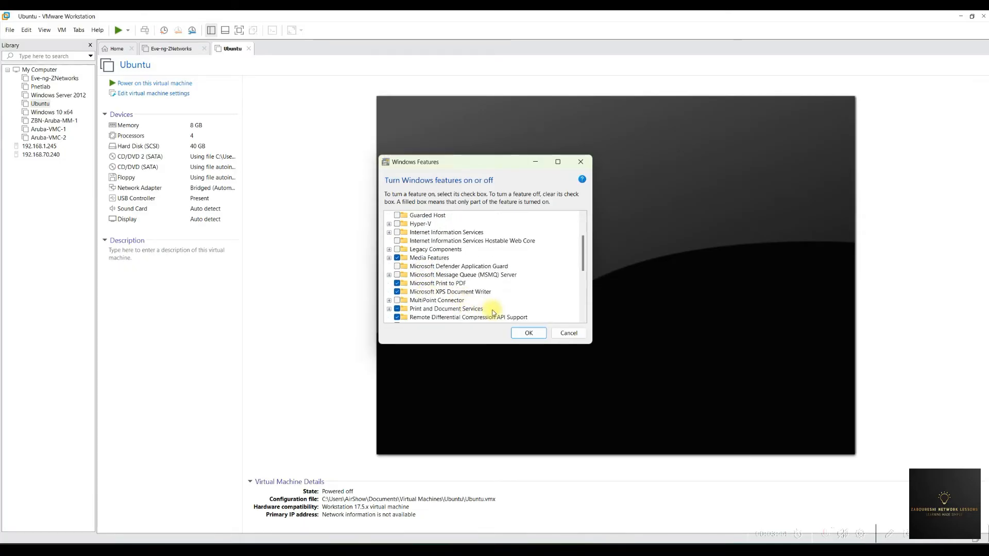
pyautogui.scroll(-2, 500, 310)
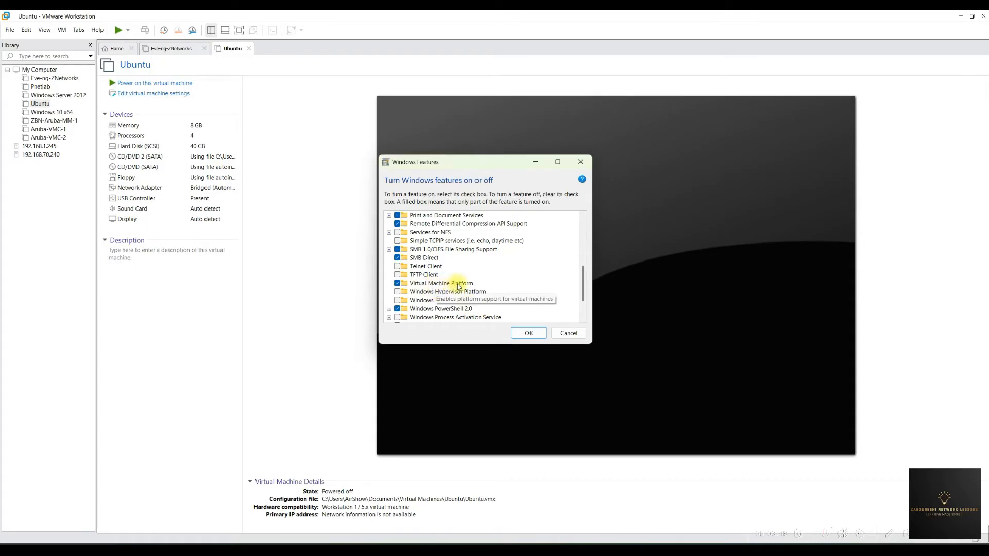
pyautogui.scroll(-1, 461, 288)
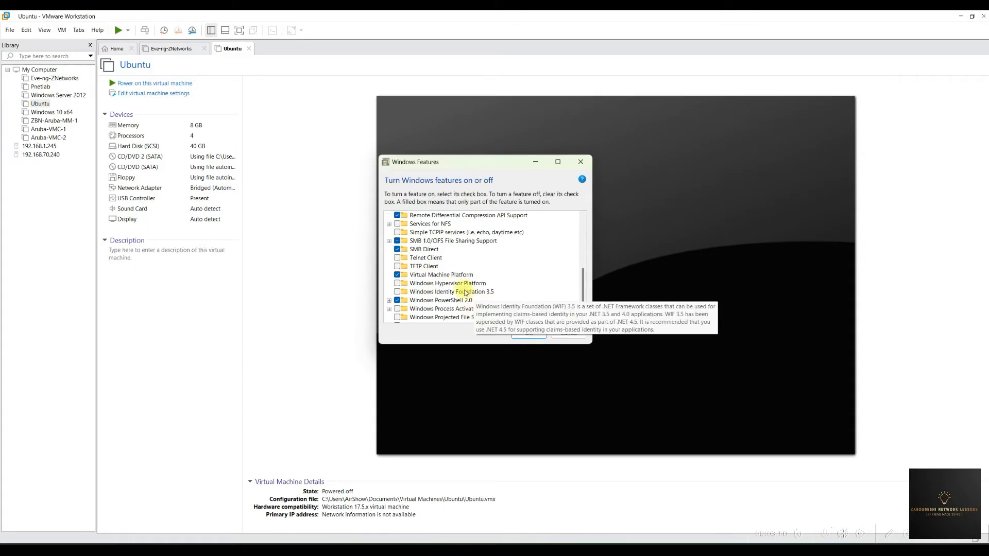
pyautogui.click(398, 284)
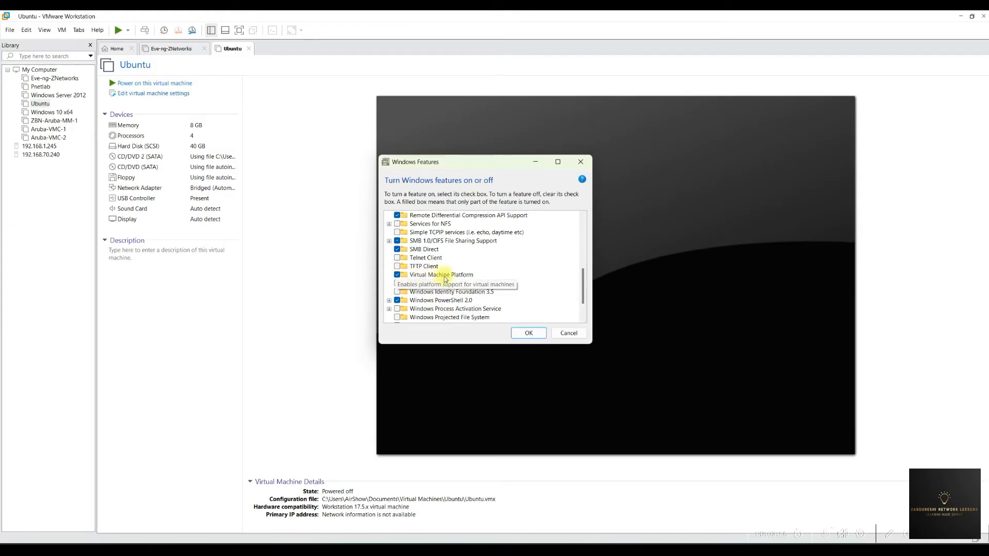
pyautogui.scroll(3, 451, 280)
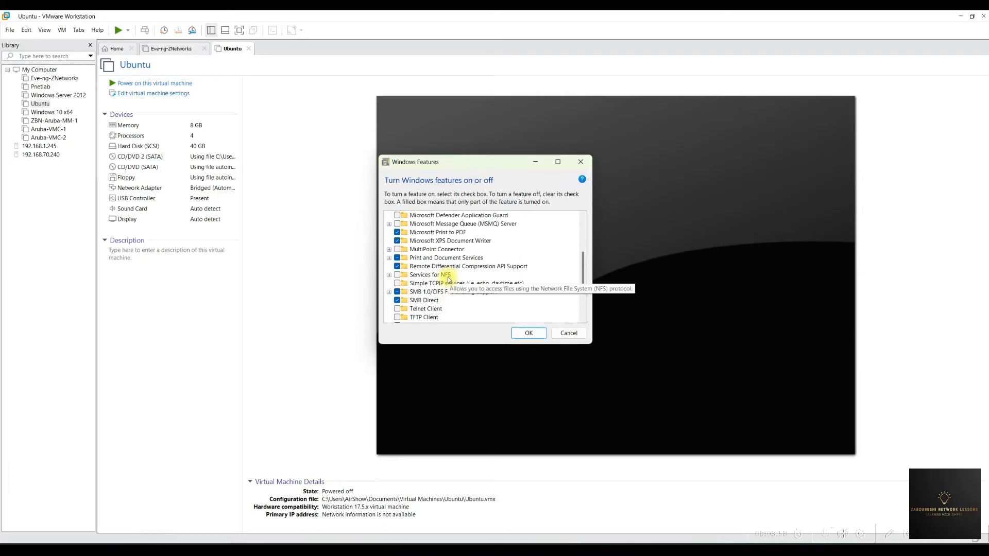
pyautogui.scroll(3, 448, 279)
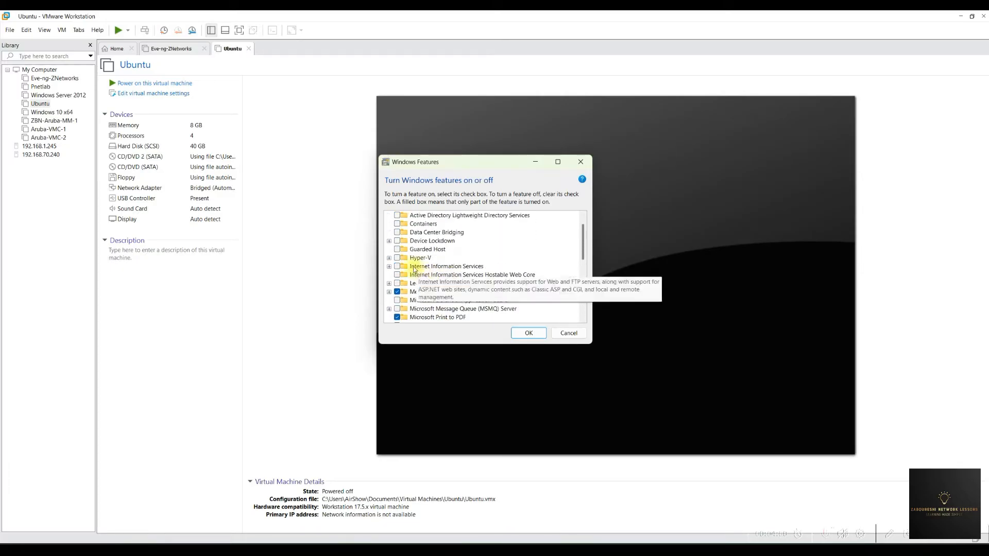
pyautogui.click(569, 333)
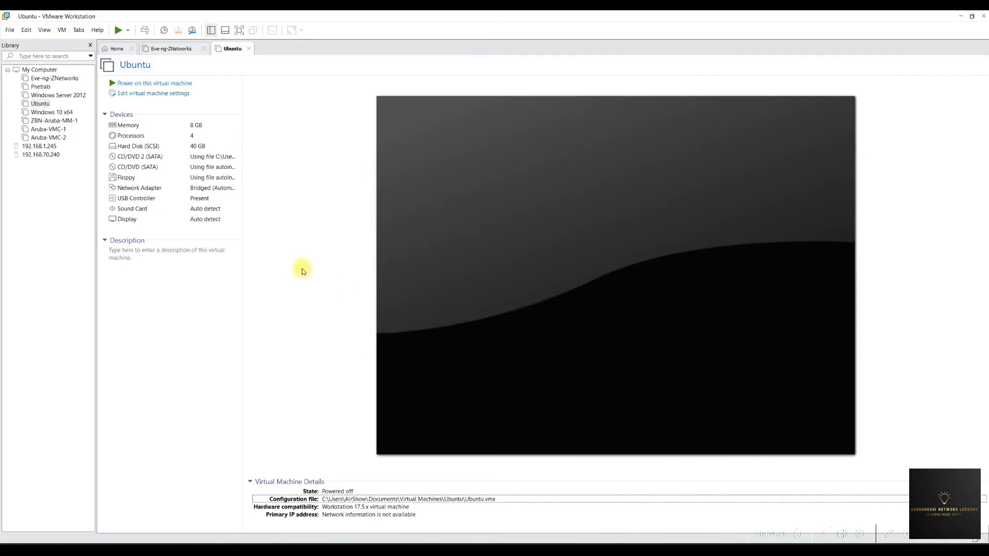
# Open the Ubuntu virtual machine's directory from the library and open its Ubuntu.vmx configuration file in Notepad.
pyautogui.rightClick(37, 109)
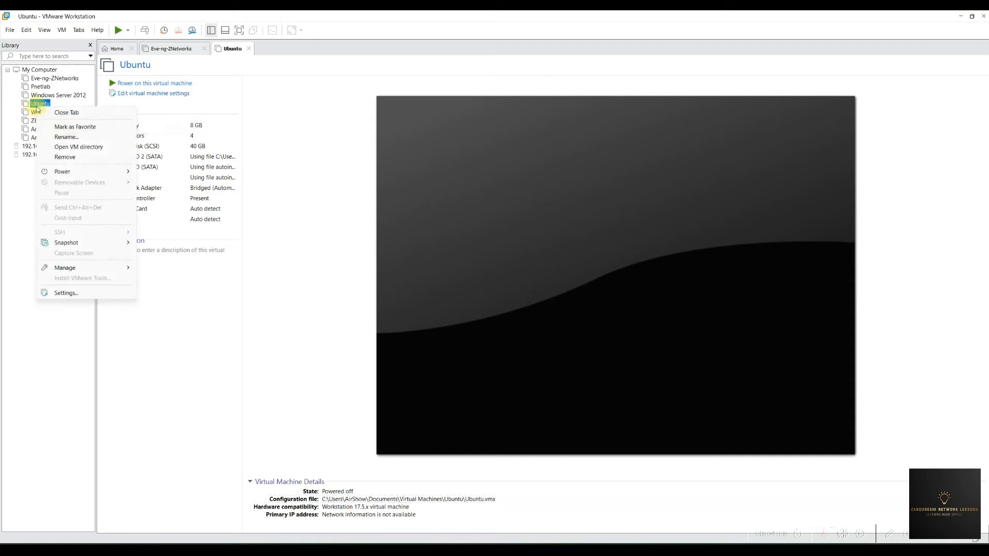
pyautogui.click(81, 147)
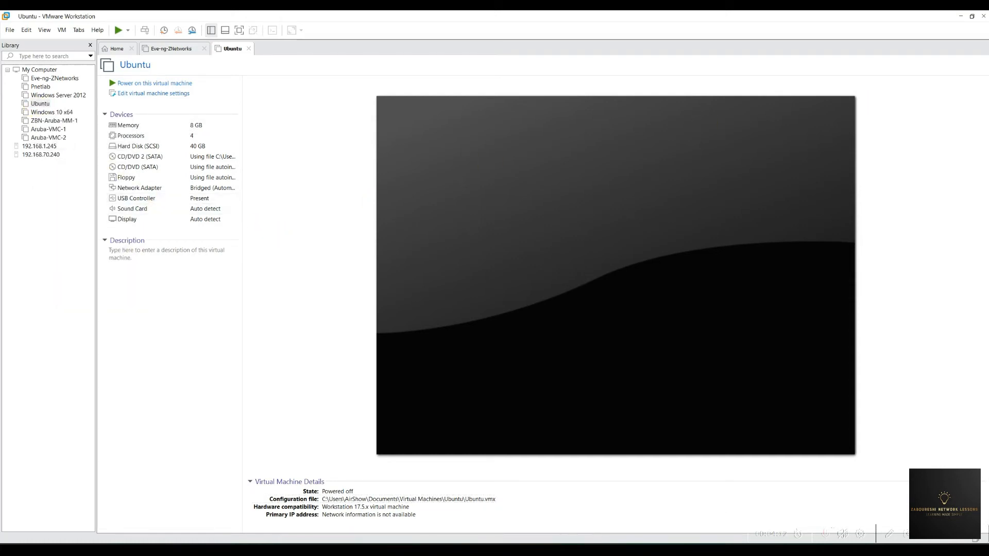
pyautogui.moveTo(963, 116); pyautogui.dragTo(503, 72)
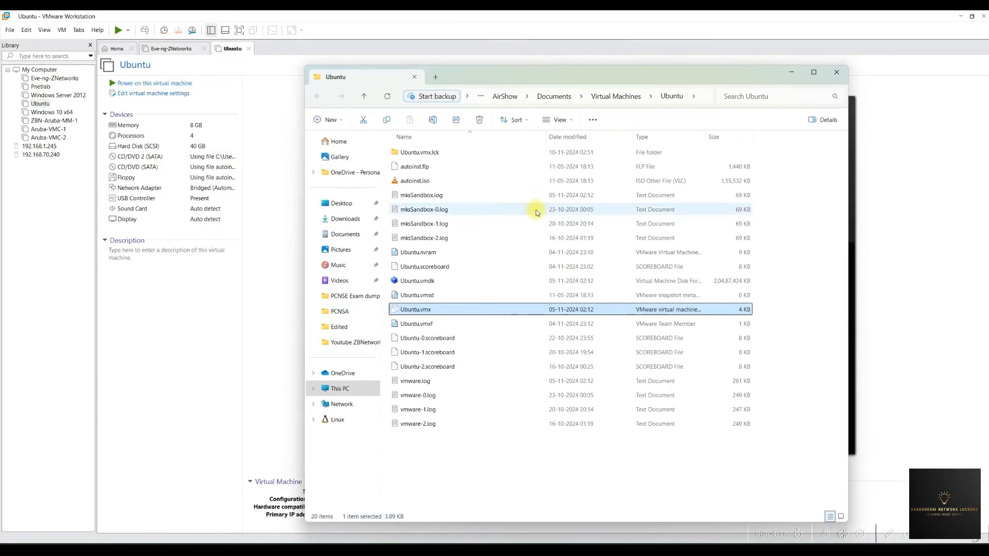
pyautogui.rightClick(431, 309)
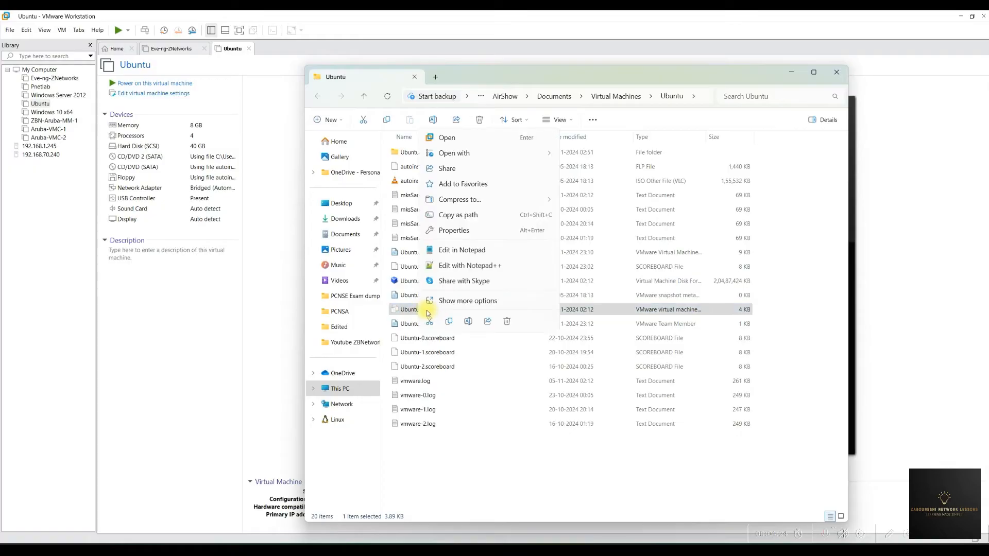
pyautogui.moveTo(489, 153)
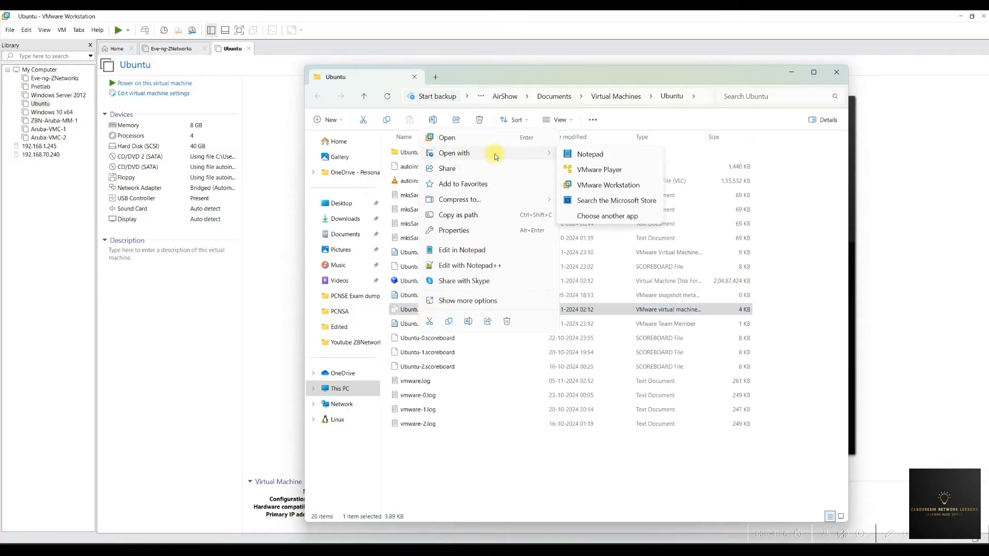
pyautogui.click(586, 216)
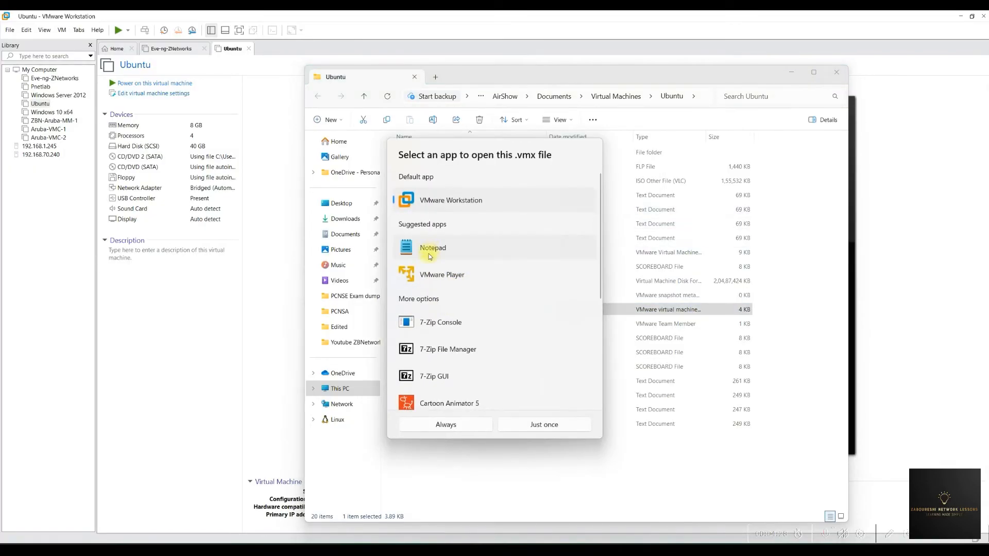
pyautogui.doubleClick(432, 252)
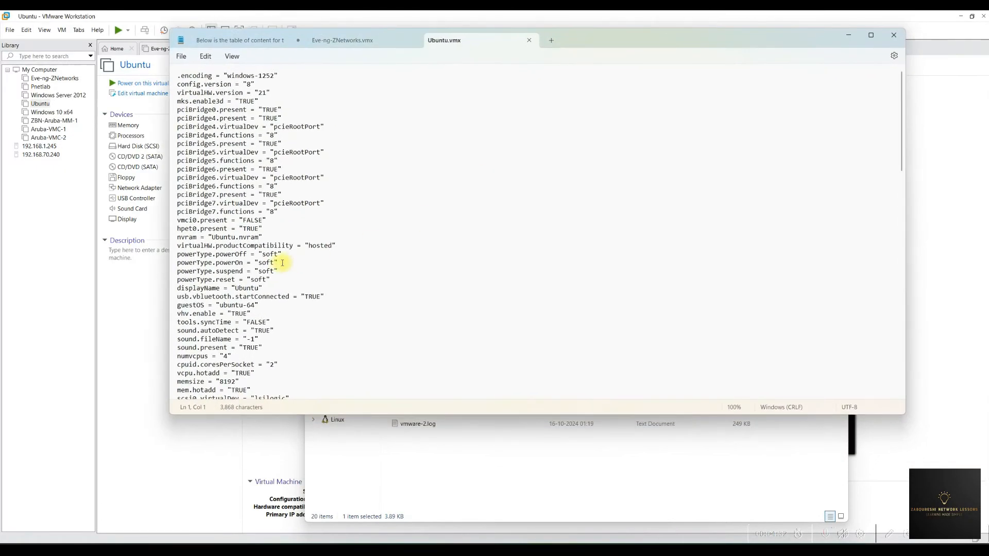
# Look through Ubuntu.vmx for the vhv.enable setting and select that line.
pyautogui.scroll(-5, 247, 266)
pyautogui.scroll(-6, 227, 269)
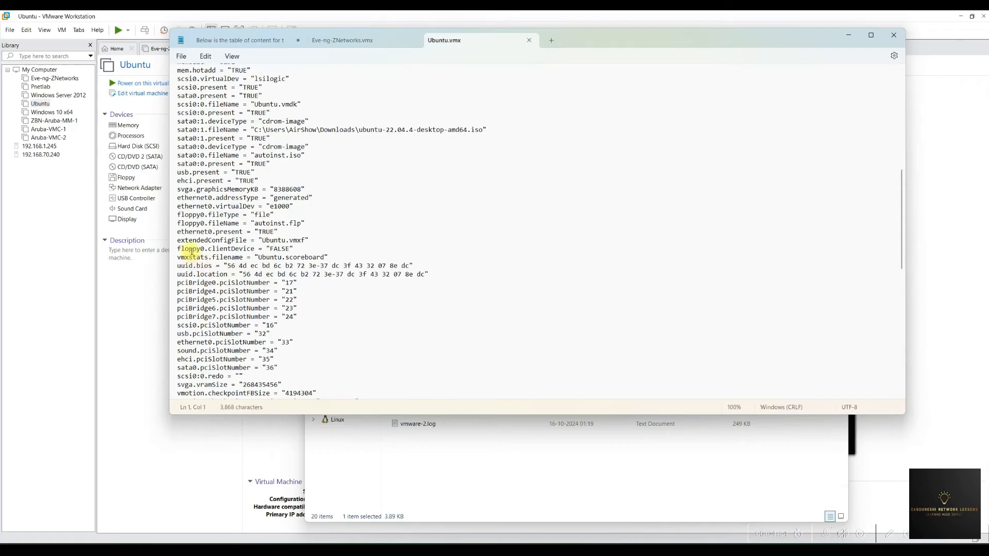
pyautogui.scroll(-1, 211, 279)
pyautogui.scroll(-3, 214, 281)
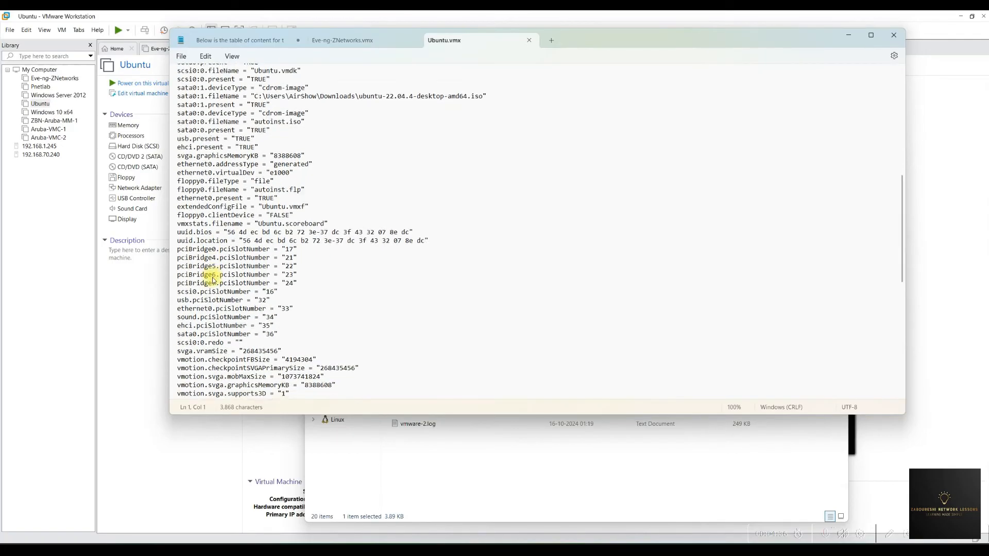
pyautogui.scroll(-11, 219, 283)
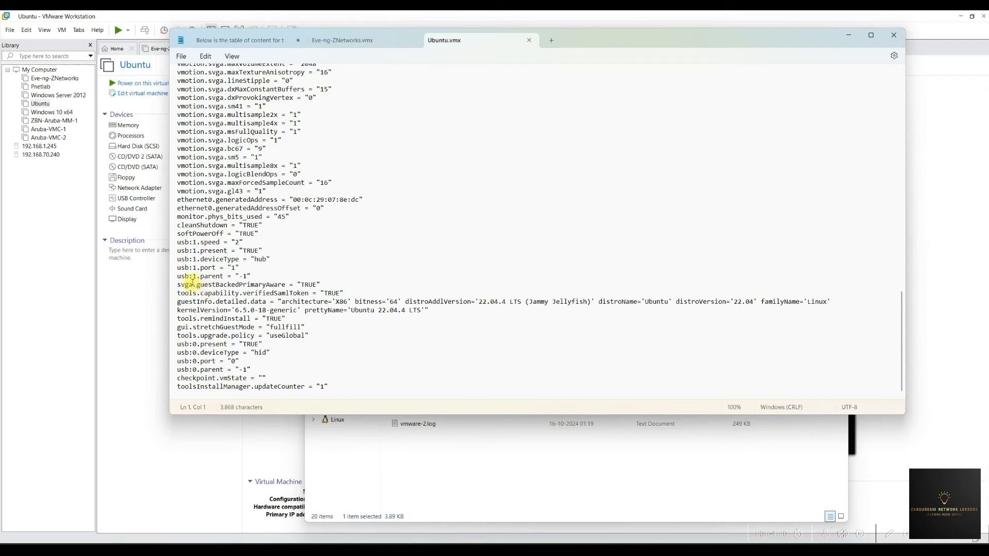
pyautogui.scroll(14, 200, 287)
pyautogui.scroll(2, 192, 282)
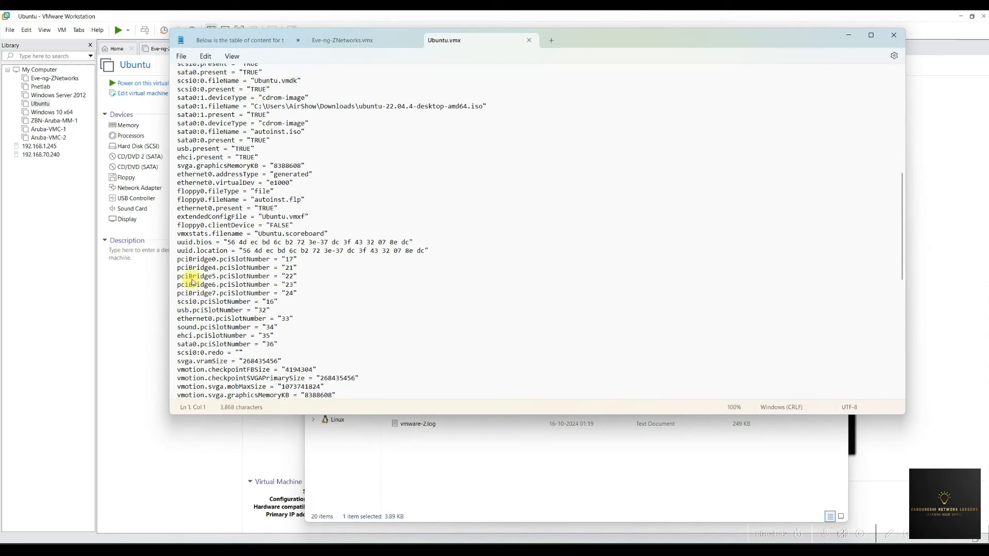
pyautogui.scroll(4, 193, 278)
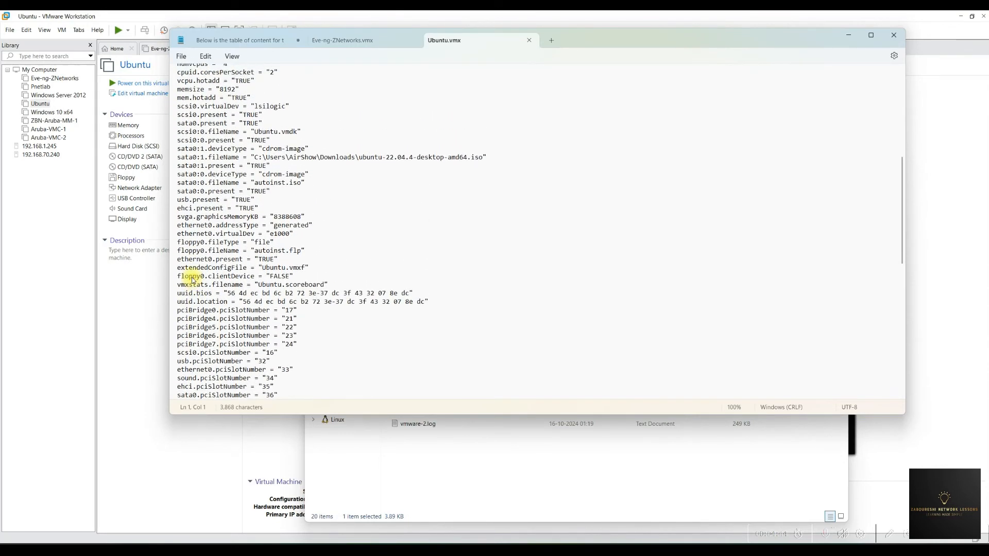
pyautogui.scroll(4, 191, 251)
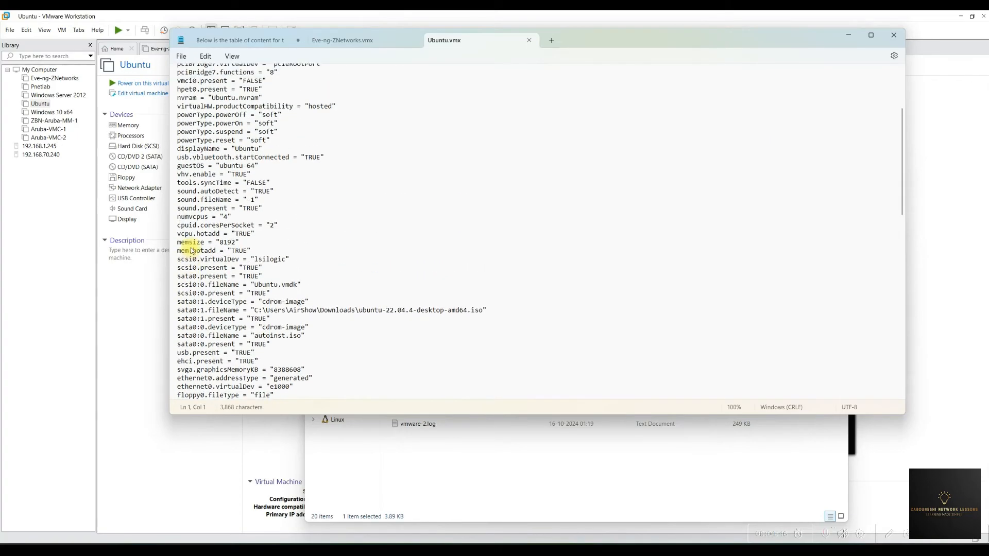
pyautogui.click(179, 201)
pyautogui.moveTo(179, 201); pyautogui.dragTo(252, 201)
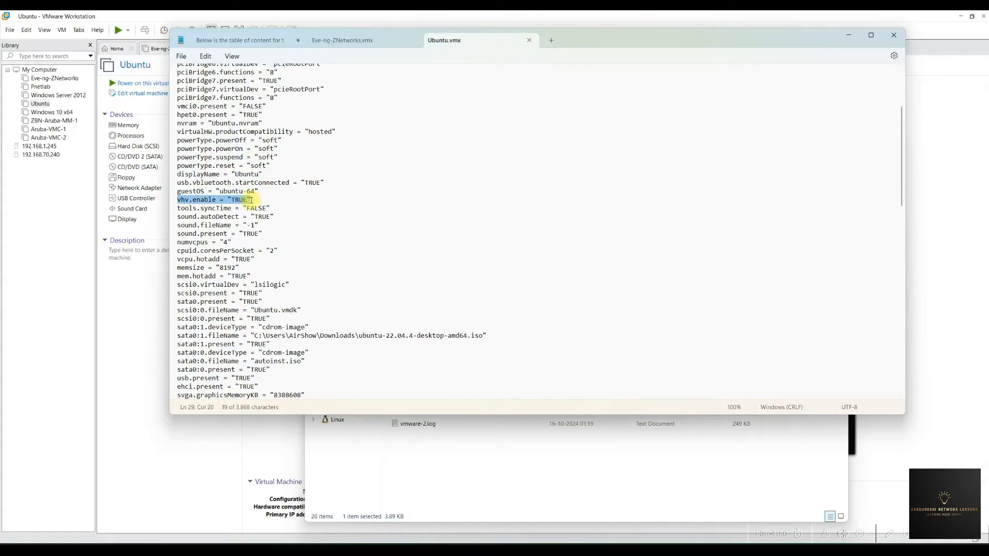
# Close Ubuntu.vmx without changes, and close the Ubuntu folder and Notepad windows.
pyautogui.click(529, 40)
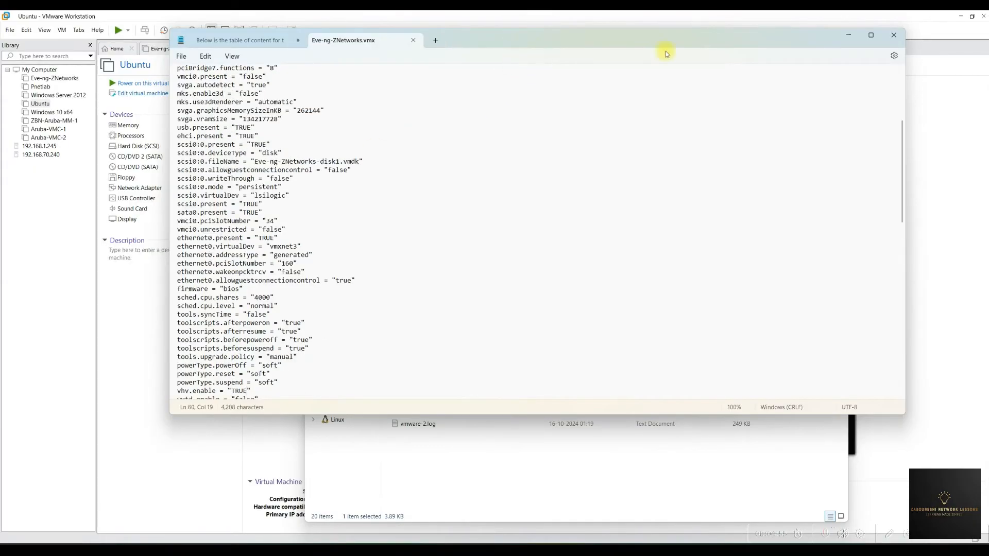
pyautogui.click(858, 38)
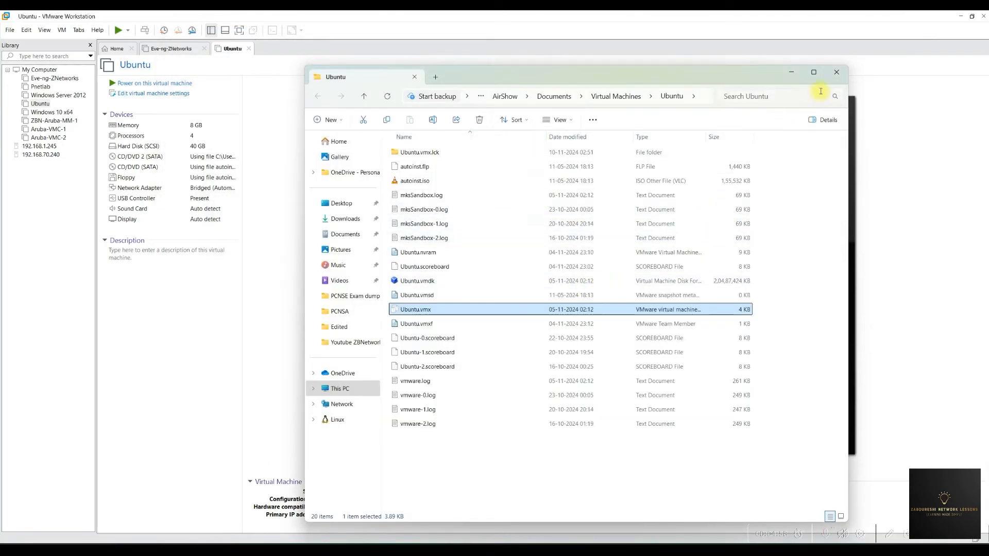
pyautogui.click(836, 72)
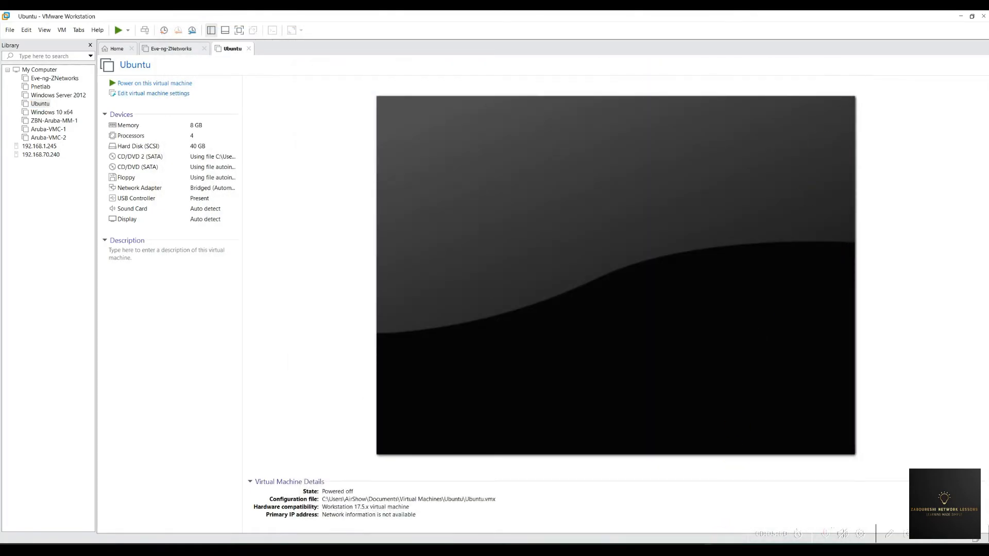
pyautogui.click(456, 550)
pyautogui.click(894, 39)
# Check the Virtualize Intel VT-x/EPT or AMD-V/RVI option in the Eve-ng-ZNetworks processor settings, and cancel without changes.
pyautogui.click(50, 79)
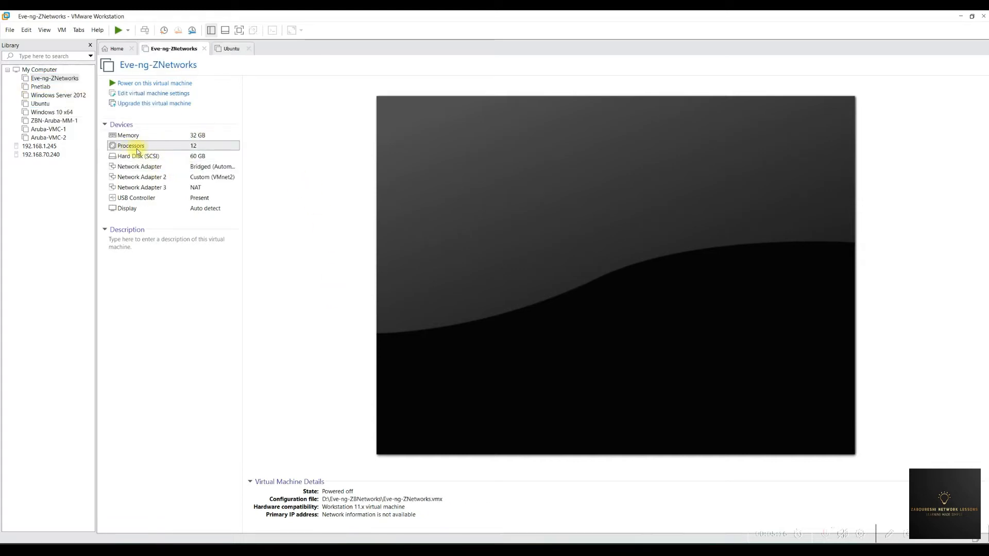
pyautogui.doubleClick(139, 149)
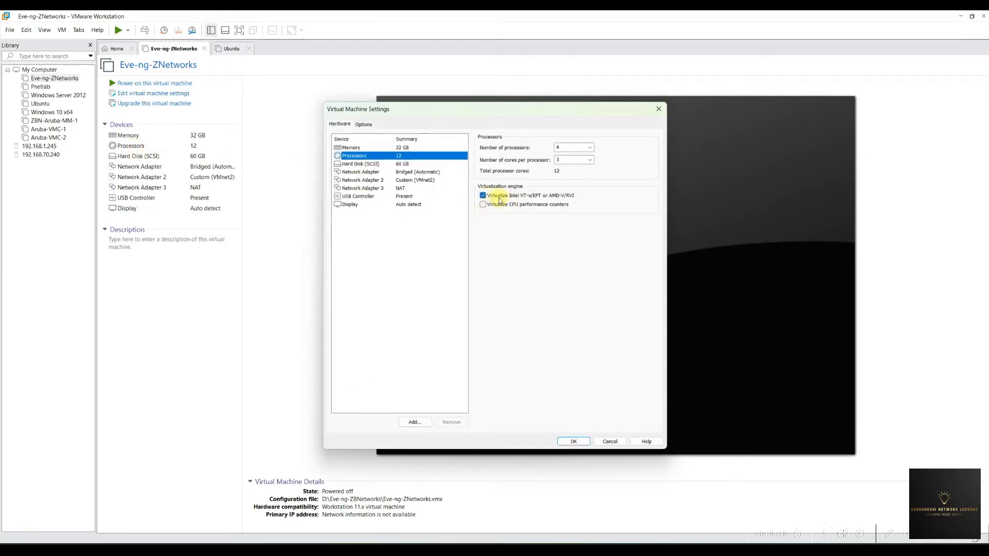
pyautogui.click(604, 443)
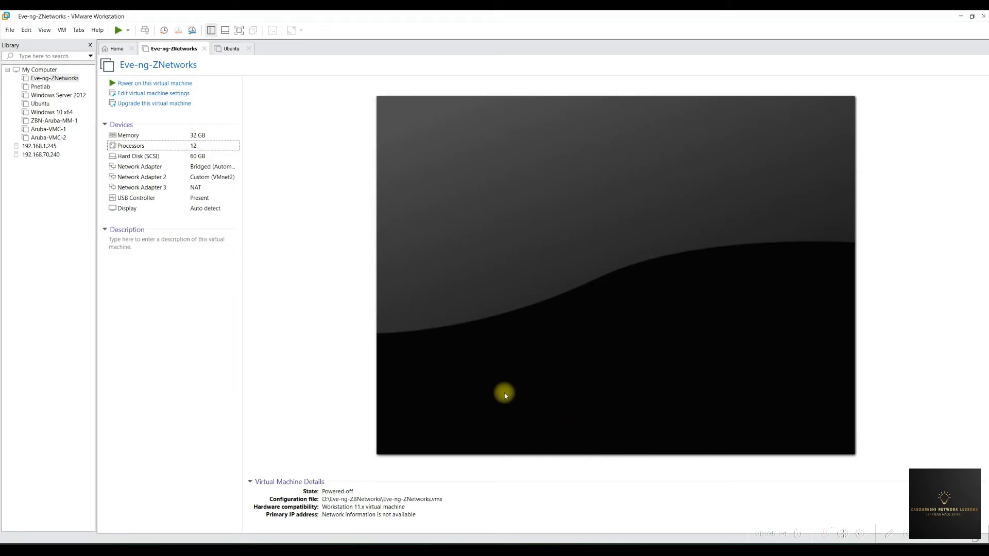
# Search Windows for Core isolation, check the Memory integrity setting, and close Windows Security.
pyautogui.press('super')
pyautogui.write('core')
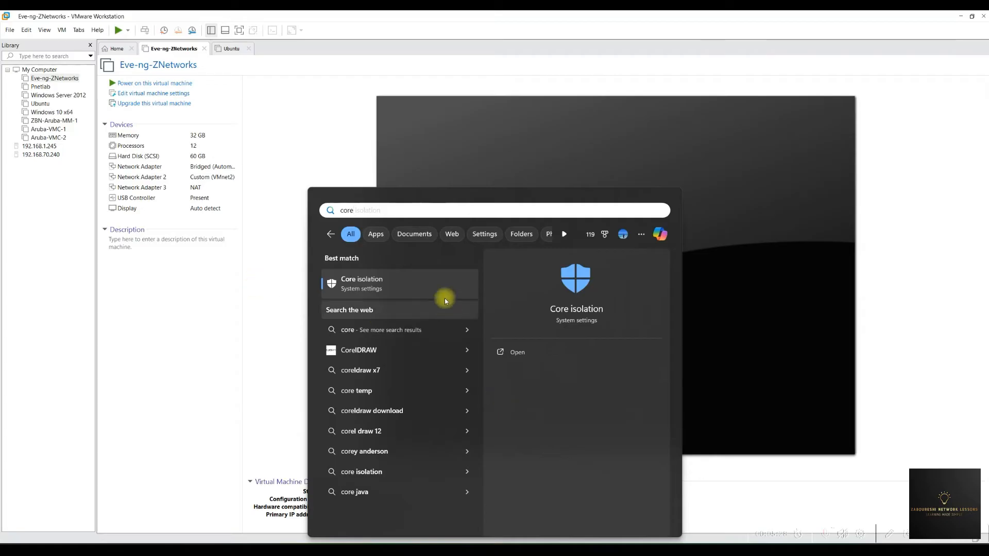
pyautogui.click(385, 288)
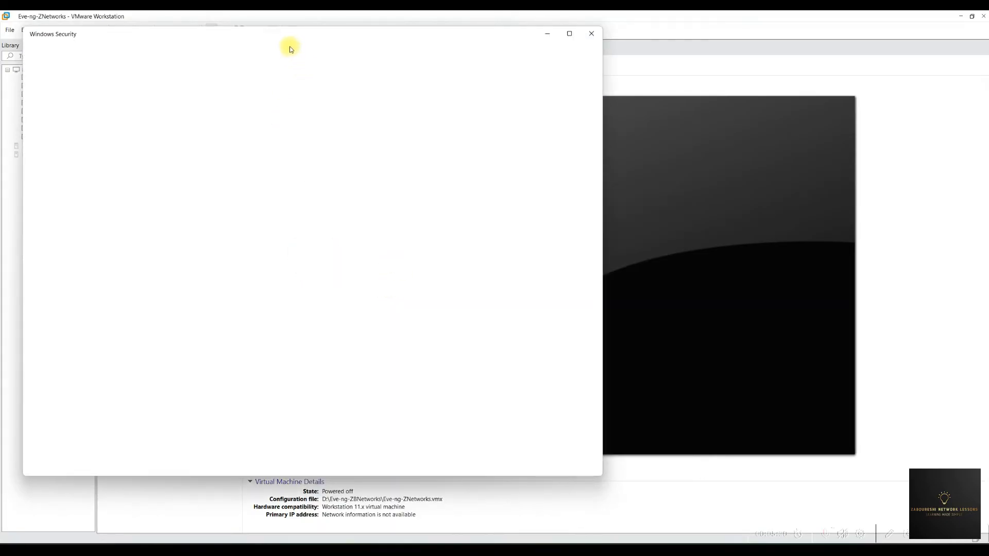
pyautogui.moveTo(289, 38); pyautogui.dragTo(480, 48)
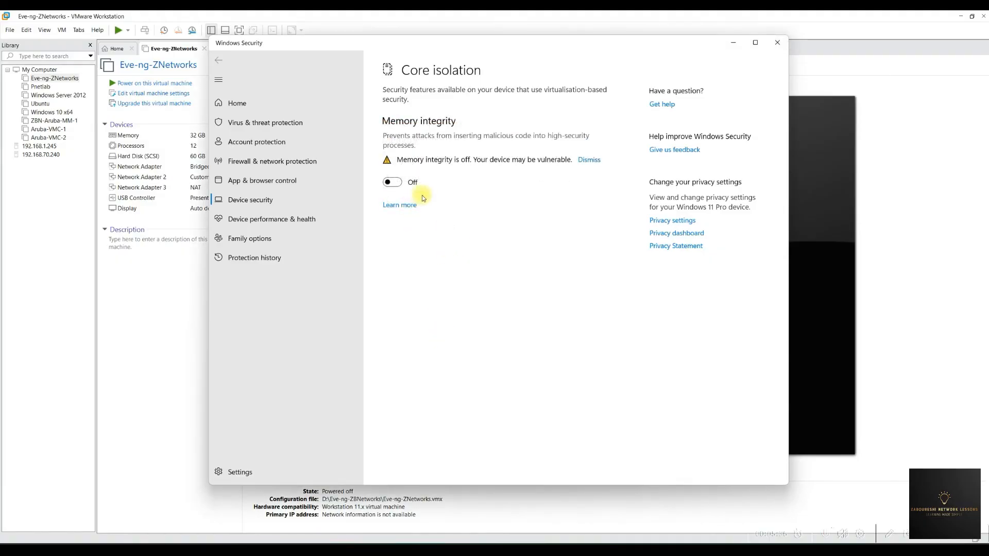
pyautogui.click(777, 43)
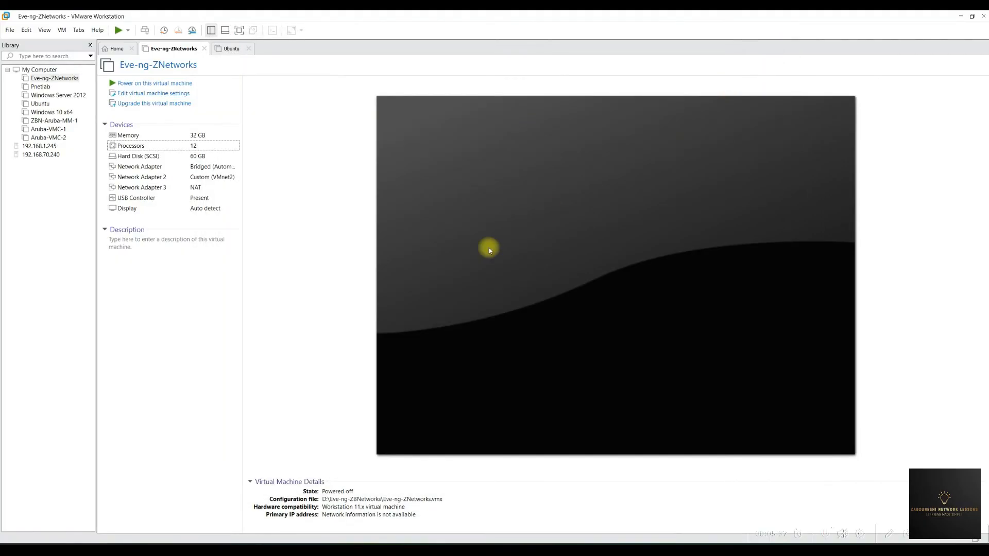
# Try to power on Eve-ng-ZNetworks, agreeing to continue without virtualized Intel VT-x/EPT, dismiss the messages, and close the Ubuntu tab.
pyautogui.click(152, 83)
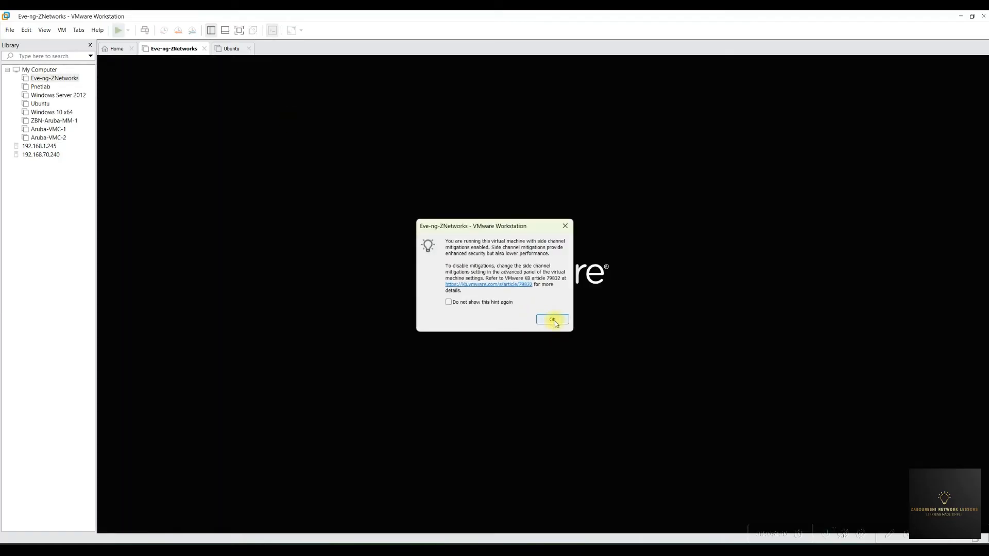
pyautogui.click(555, 321)
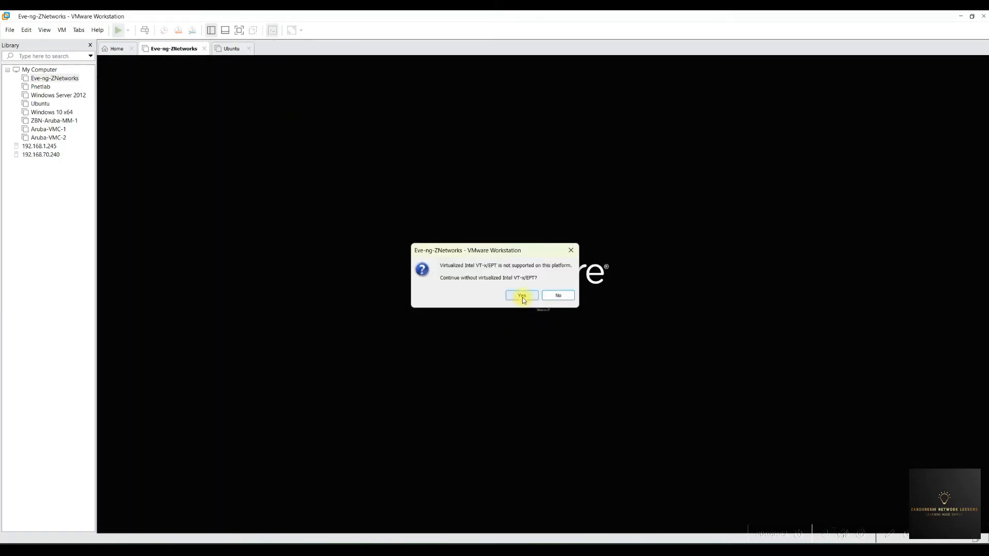
pyautogui.click(523, 299)
pyautogui.click(546, 307)
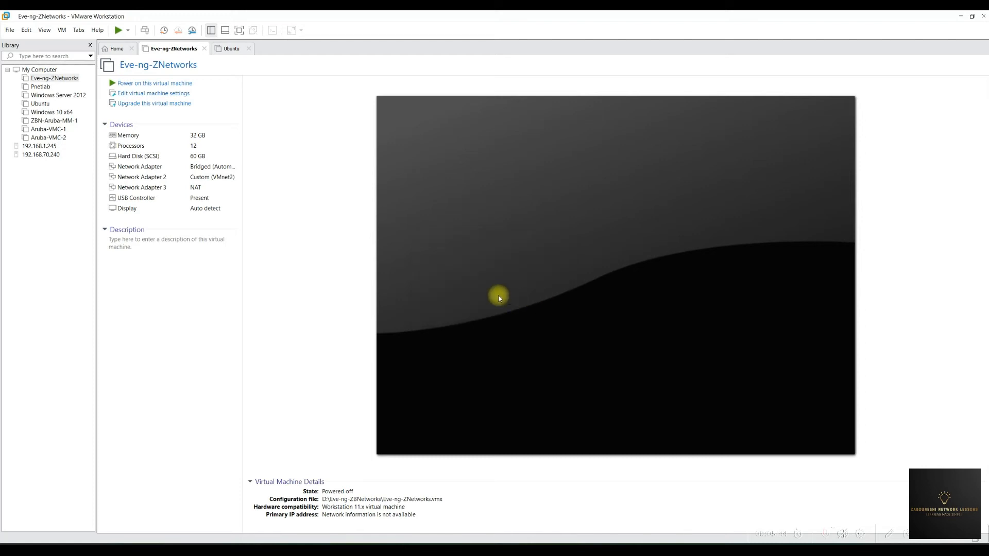
pyautogui.click(251, 49)
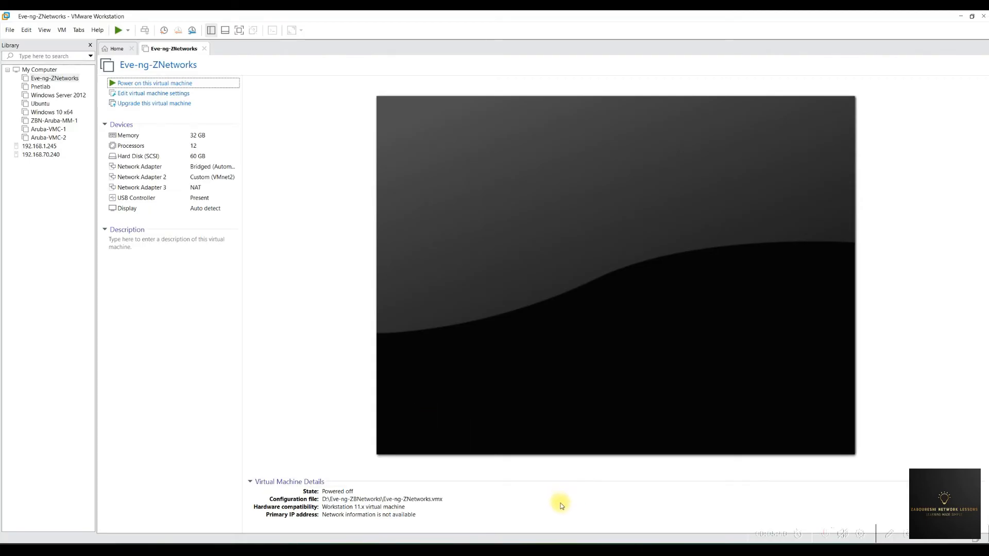
# Open Command Prompt, run systeminfo.exe, and examine the Hyper-V Requirements entry at the end of the output.
pyautogui.press('super')
pyautogui.write('cmd')
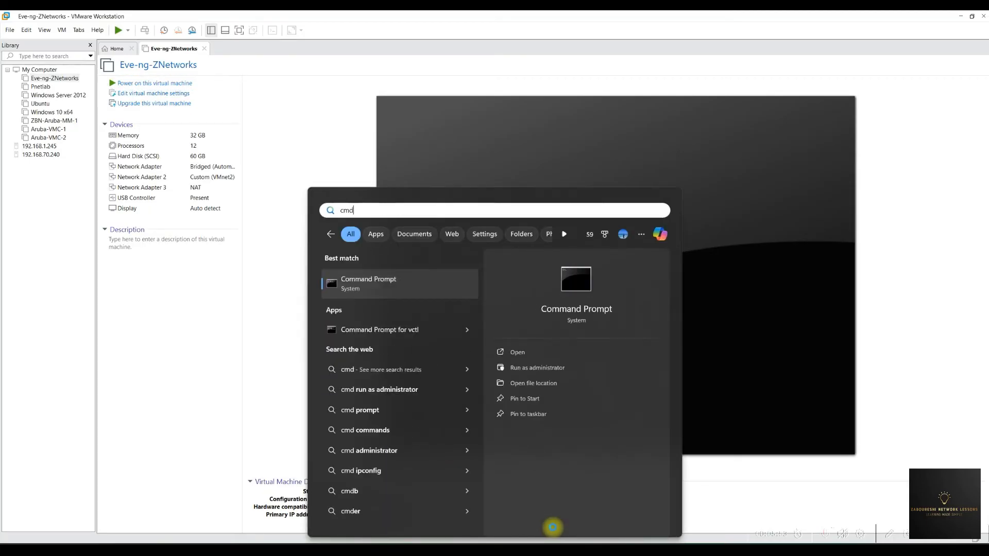
pyautogui.press('Return')
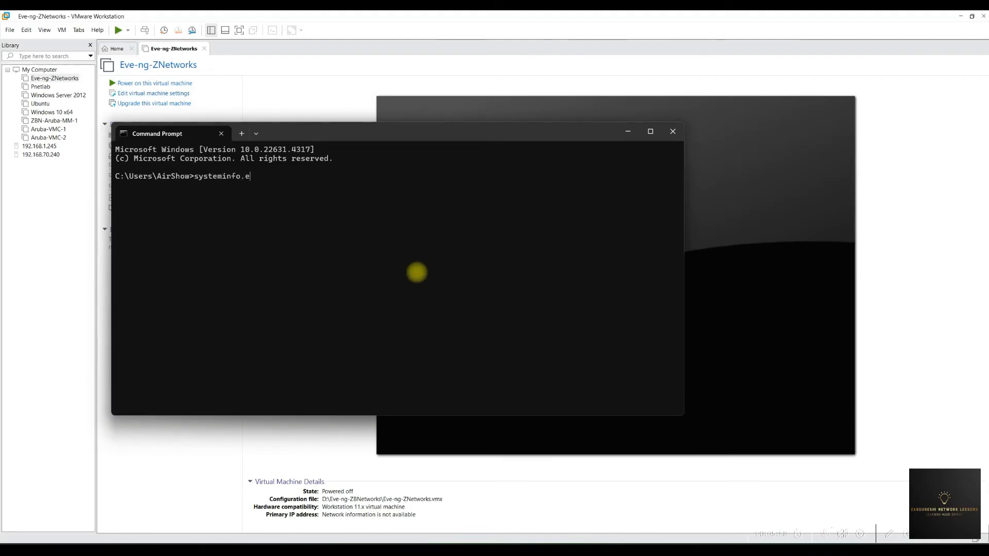
pyautogui.write('systeminfo.xe')
pyautogui.press('Return')
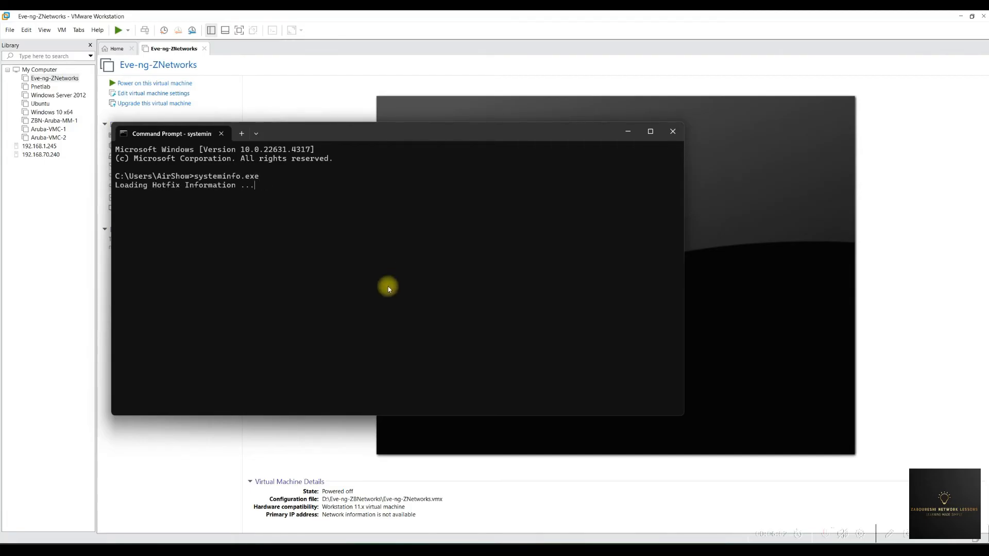
pyautogui.moveTo(251, 393); pyautogui.dragTo(377, 394)
pyautogui.moveTo(175, 393); pyautogui.dragTo(296, 393)
pyautogui.press('super+c')
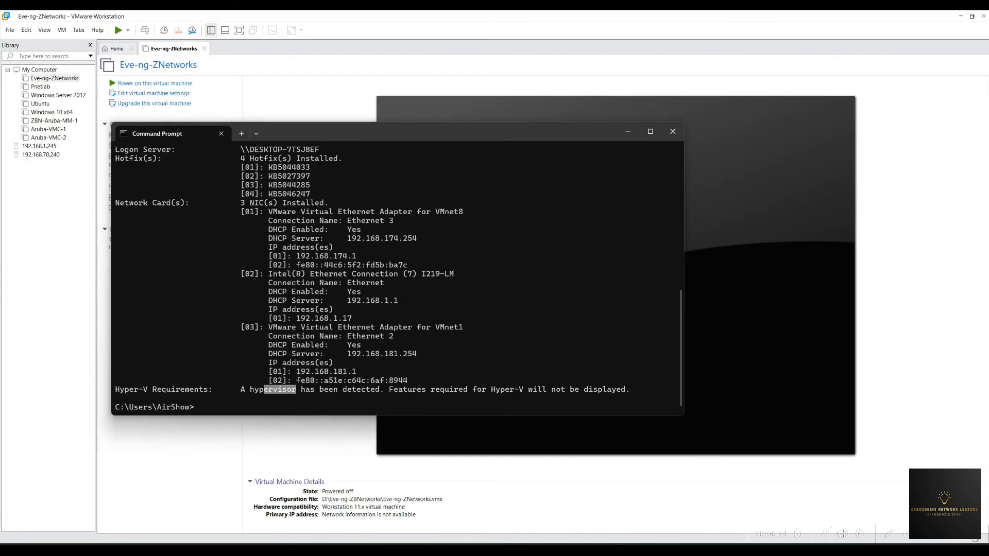
pyautogui.rightClick(278, 410)
pyautogui.rightClick(271, 406)
pyautogui.press('BackSpace')
pyautogui.press('BackSpace')
pyautogui.press('BackSpace')
pyautogui.press('BackSpace')
pyautogui.rightClick(271, 406)
pyautogui.press('BackSpace')
pyautogui.press('BackSpace')
pyautogui.press('BackSpace')
pyautogui.press('BackSpace')
pyautogui.press('BackSpace')
pyautogui.press('BackSpace')
pyautogui.press('BackSpace')
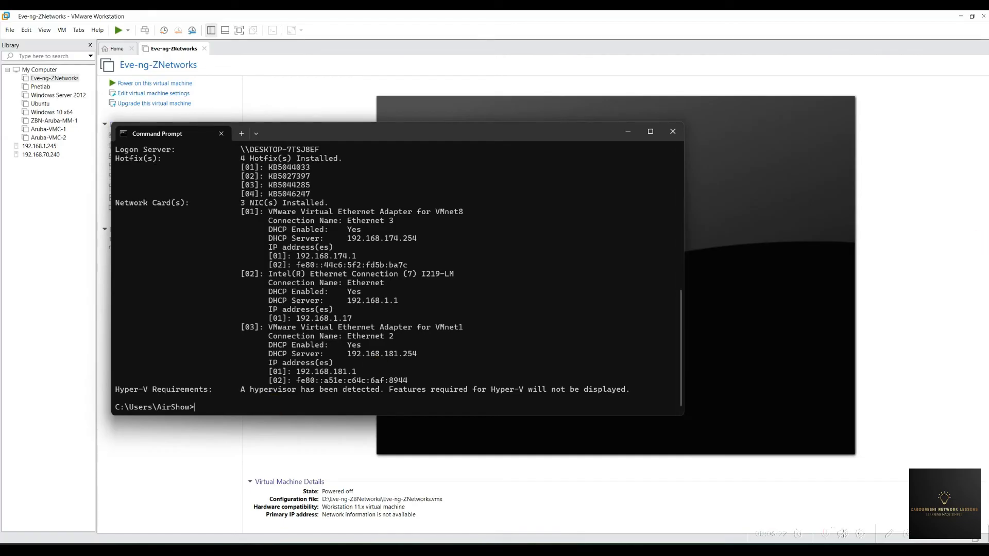
# Try to disable the hypervisor launch by running bcdedit /set hypervisorlaunchtype off in Command Prompt.
pyautogui.rightClick(412, 367)
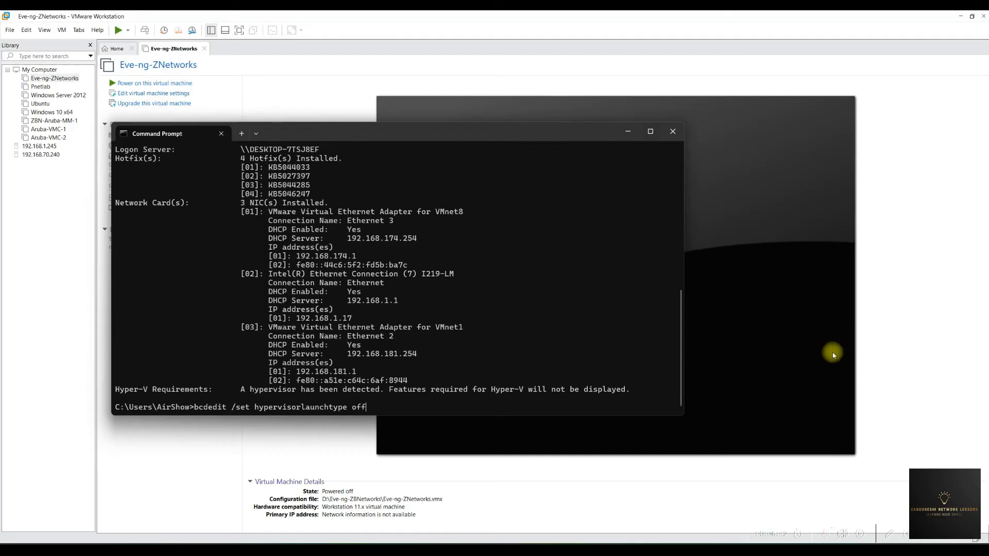
pyautogui.press('Return')
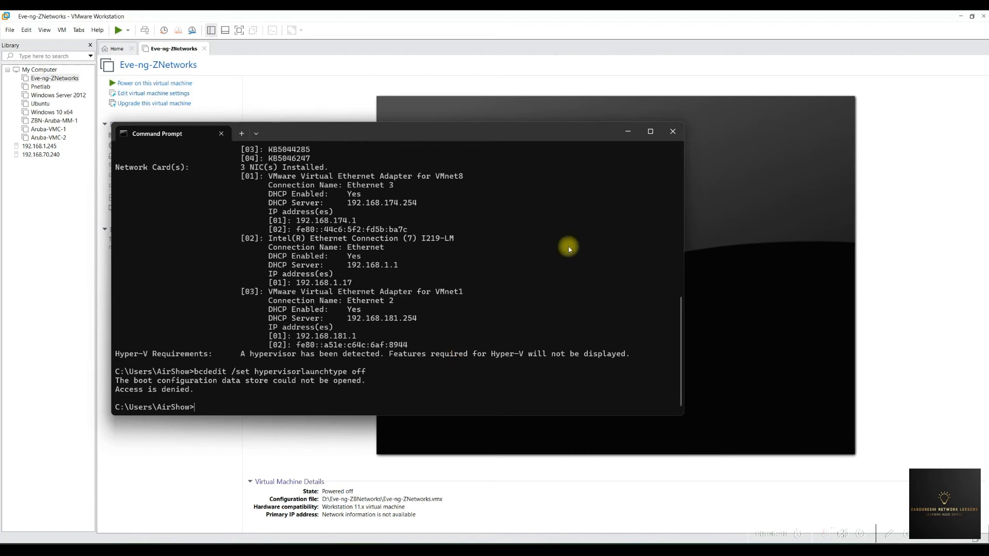
# Open Command Prompt as administrator, run bcdedit /set hypervisorlaunchtype off, and close the window.
pyautogui.click(673, 131)
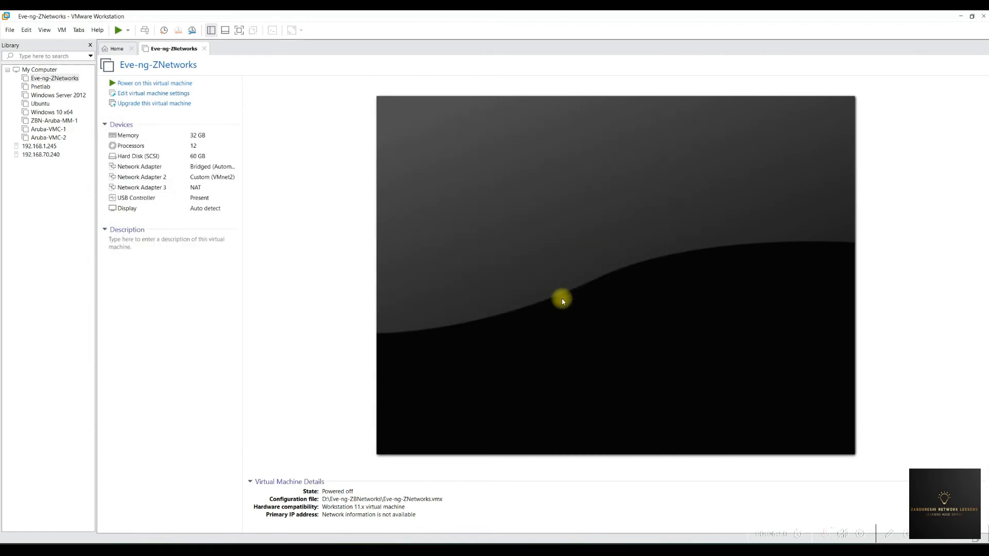
pyautogui.press('super')
pyautogui.write('cmd')
pyautogui.rightClick(405, 292)
pyautogui.click(411, 296)
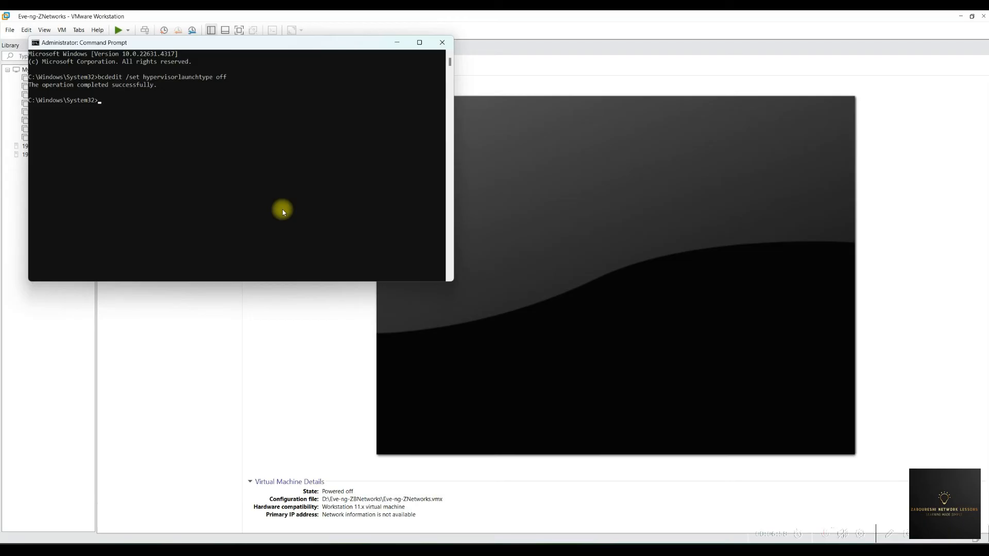
pyautogui.moveTo(45, 84); pyautogui.dragTo(166, 95)
pyautogui.rightClick(165, 94)
pyautogui.click(442, 42)
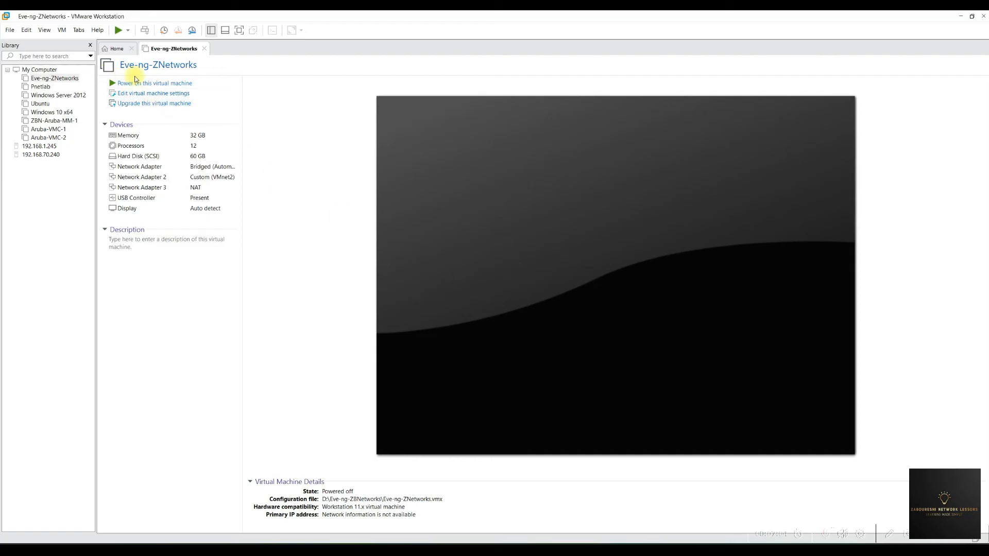
# Try to power on Eve-ng-ZNetworks, accepting to continue without virtualized Intel VT-x/EPT, and dismiss the error message.
pyautogui.click(137, 86)
pyautogui.click(544, 316)
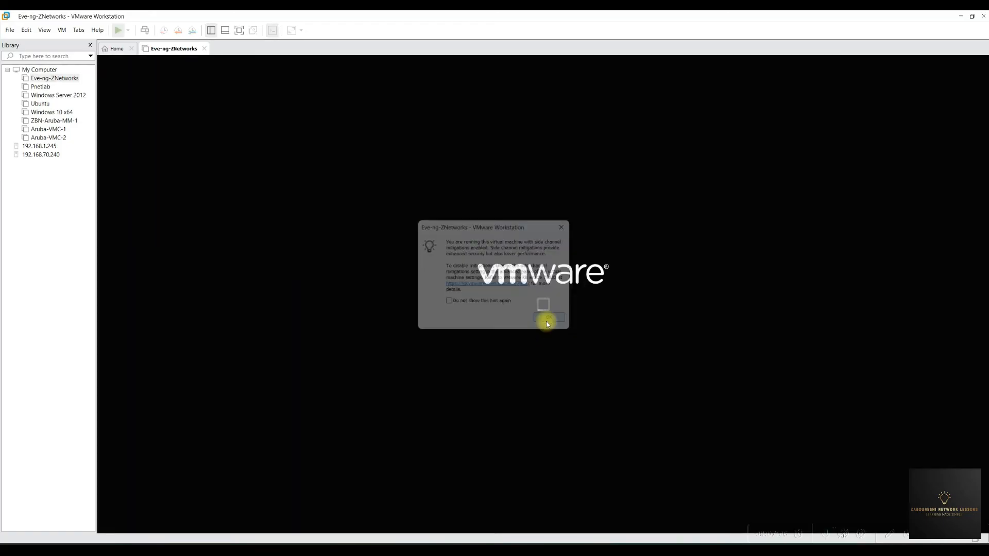
pyautogui.click(517, 293)
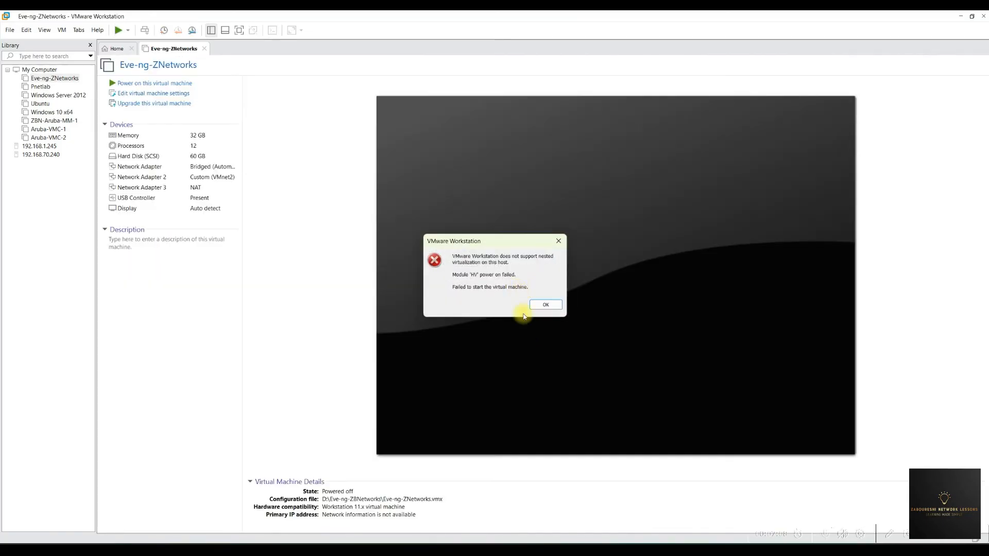
pyautogui.click(545, 306)
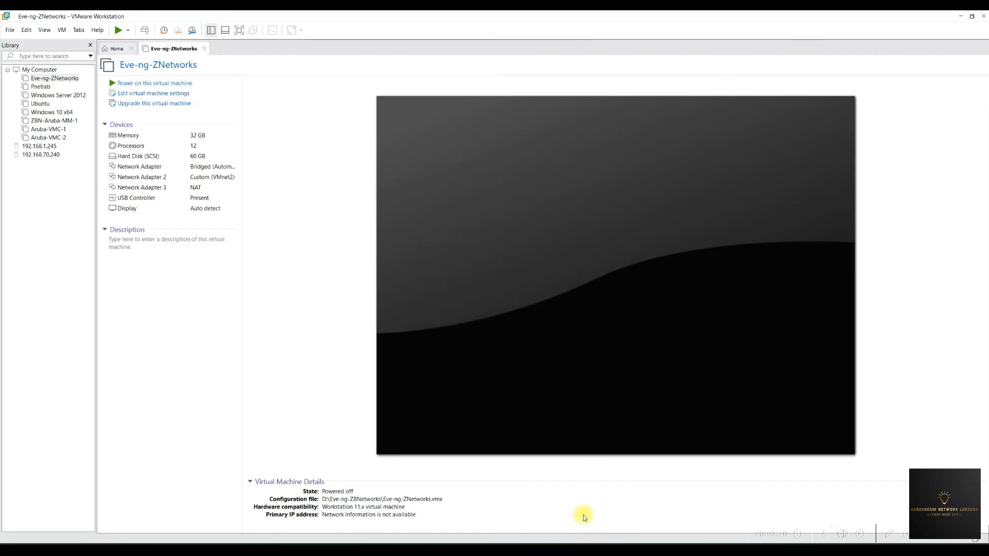
# Search Windows for PowerShell, run Windows PowerShell as administrator, and widen its window.
pyautogui.press('super')
pyautogui.write('powershe')
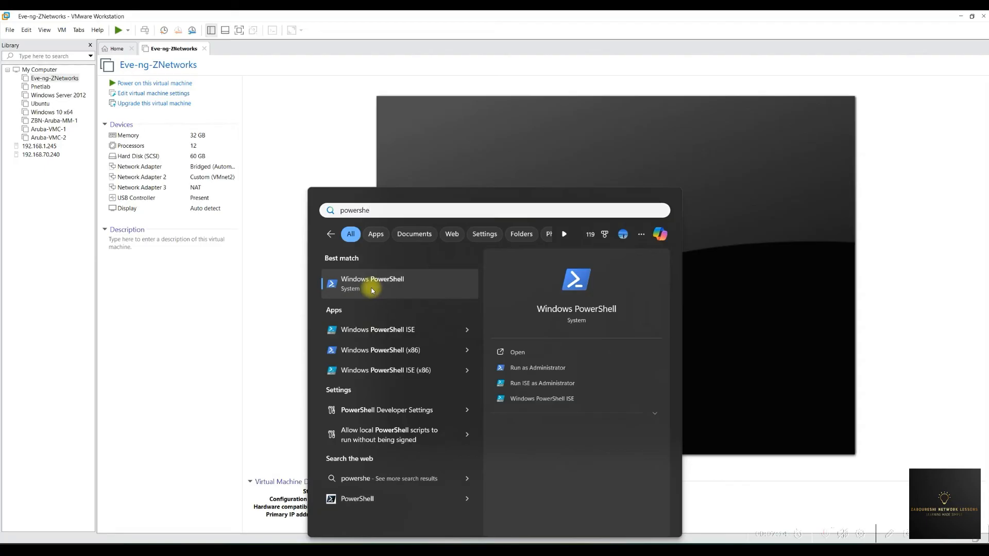
pyautogui.rightClick(395, 300)
pyautogui.press('Escape')
pyautogui.rightClick(393, 297)
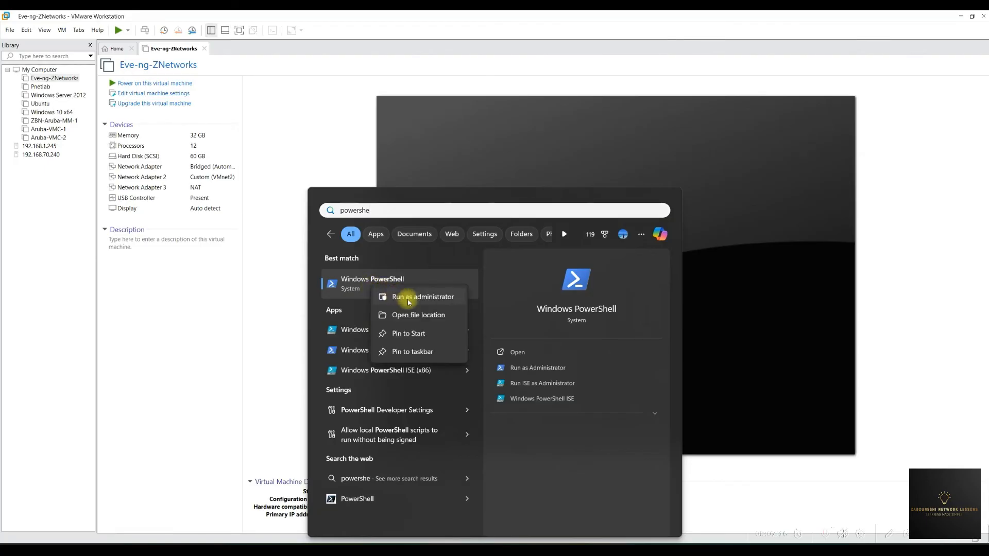
pyautogui.click(409, 295)
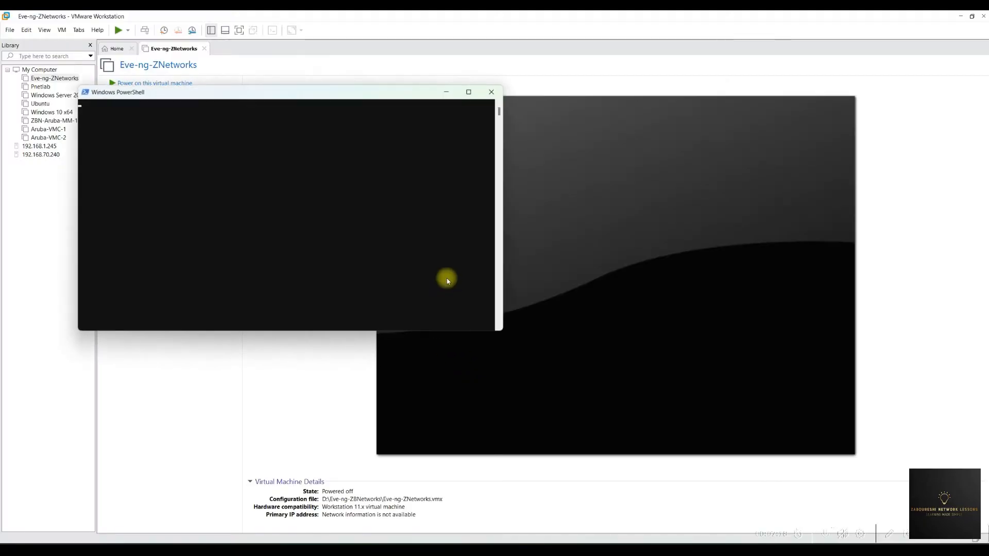
pyautogui.moveTo(503, 235); pyautogui.dragTo(601, 236)
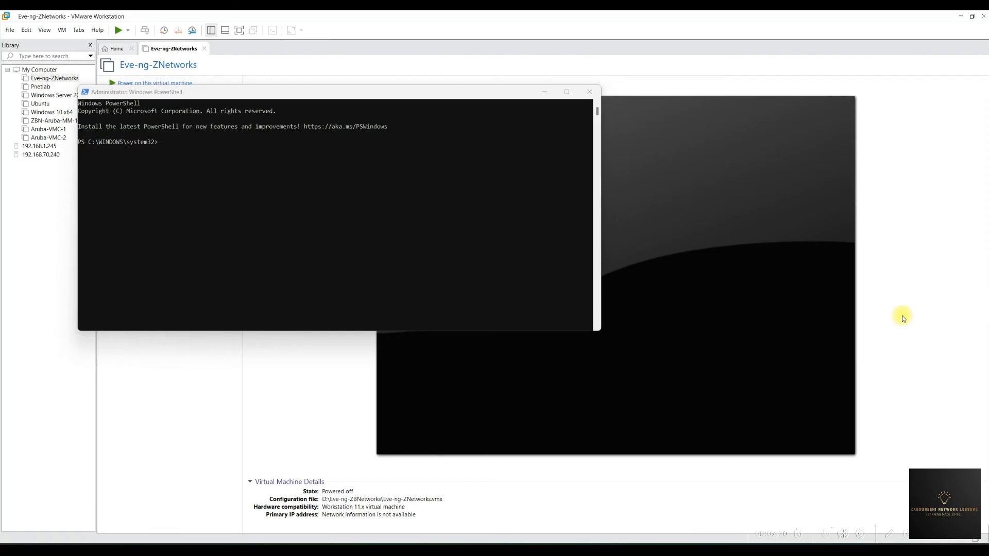
# Run Disable-WindowsOptionalFeature -Online -FeatureName Microsoft-Hyper-V-All in PowerShell and check the Online and RestartNeeded lines.
pyautogui.click(237, 240)
pyautogui.rightClick(245, 238)
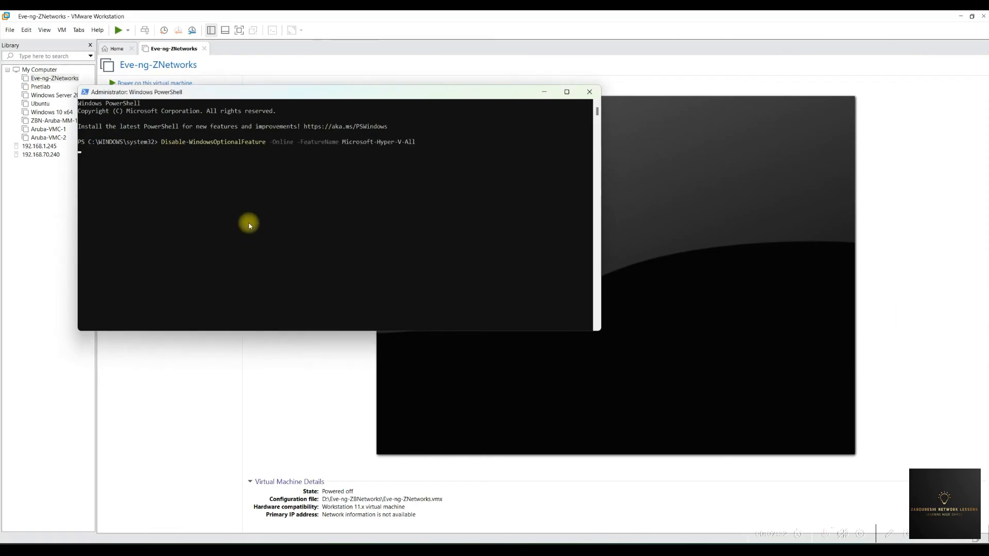
pyautogui.press('Return')
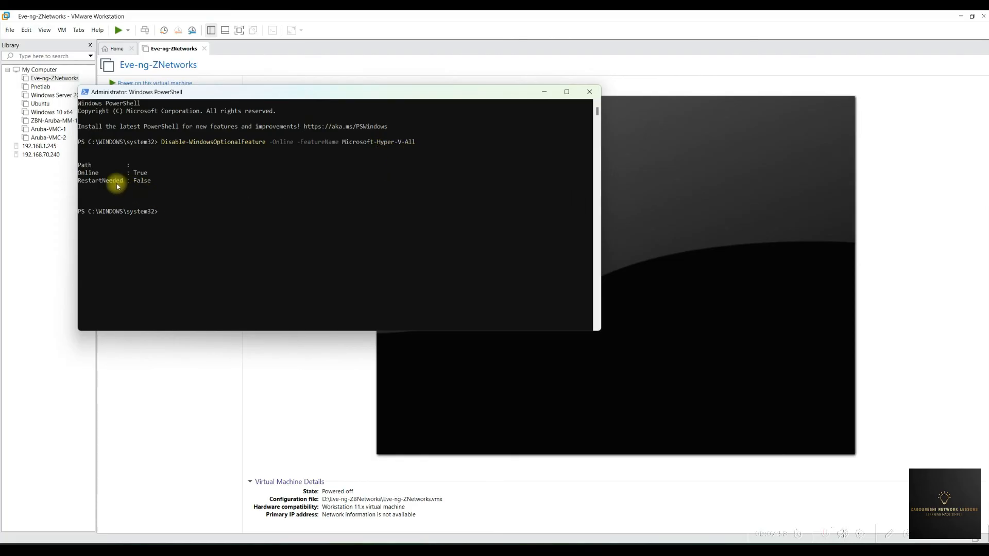
pyautogui.moveTo(101, 173); pyautogui.dragTo(151, 173)
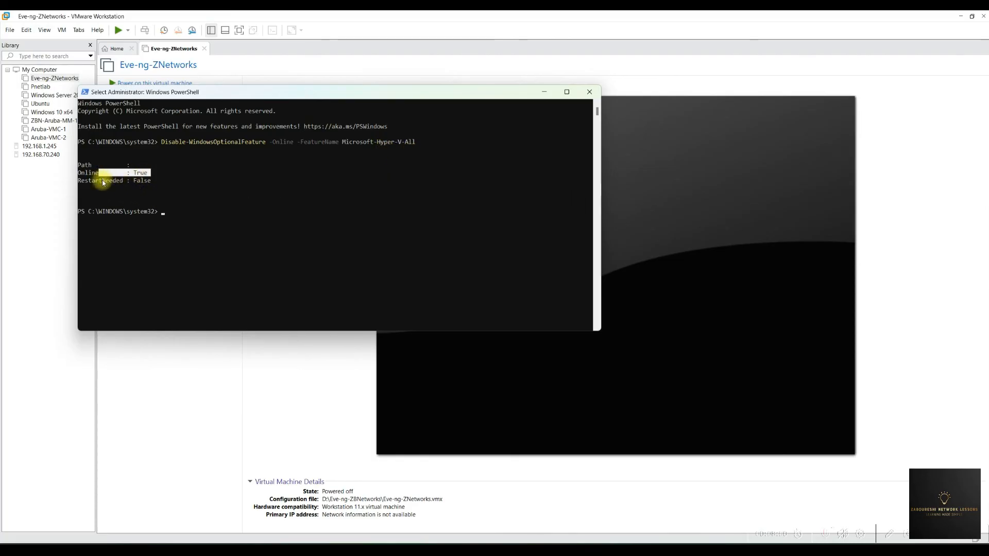
pyautogui.click(177, 197)
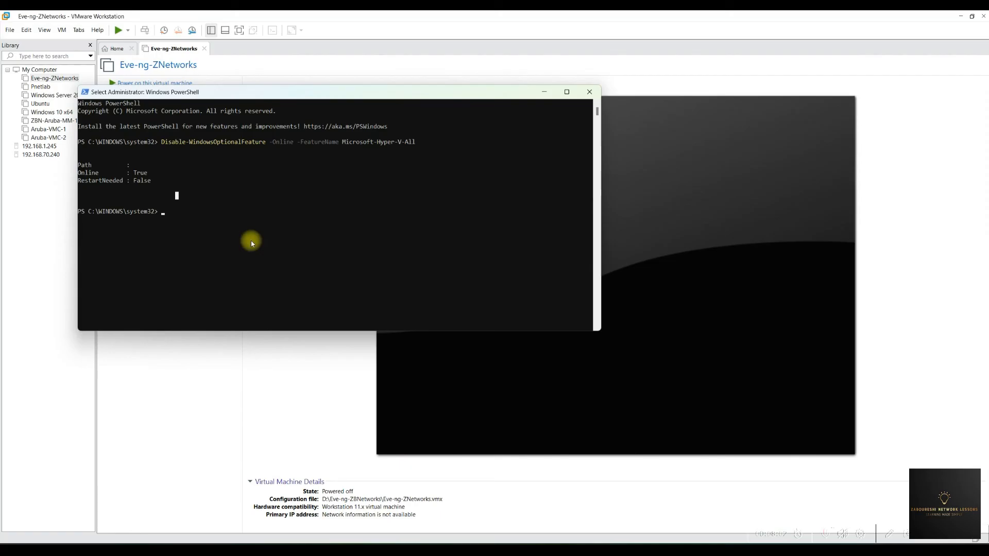
# Return to VMware Workstation and retry powering on Eve-ng-ZNetworks without virtualized Intel VT-x/EPT, dismissing the resulting messages.
pyautogui.click(267, 83)
pyautogui.click(158, 93)
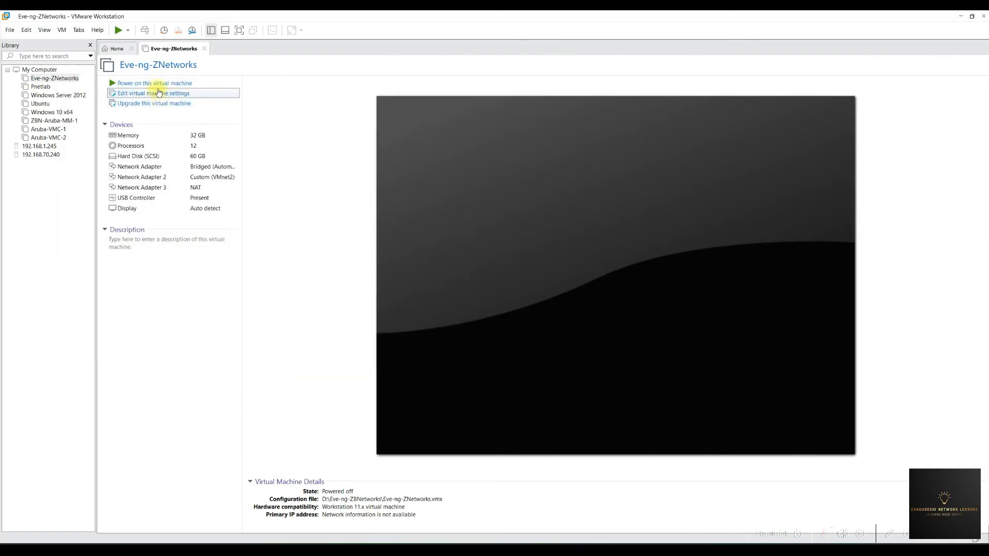
pyautogui.click(658, 110)
pyautogui.click(122, 83)
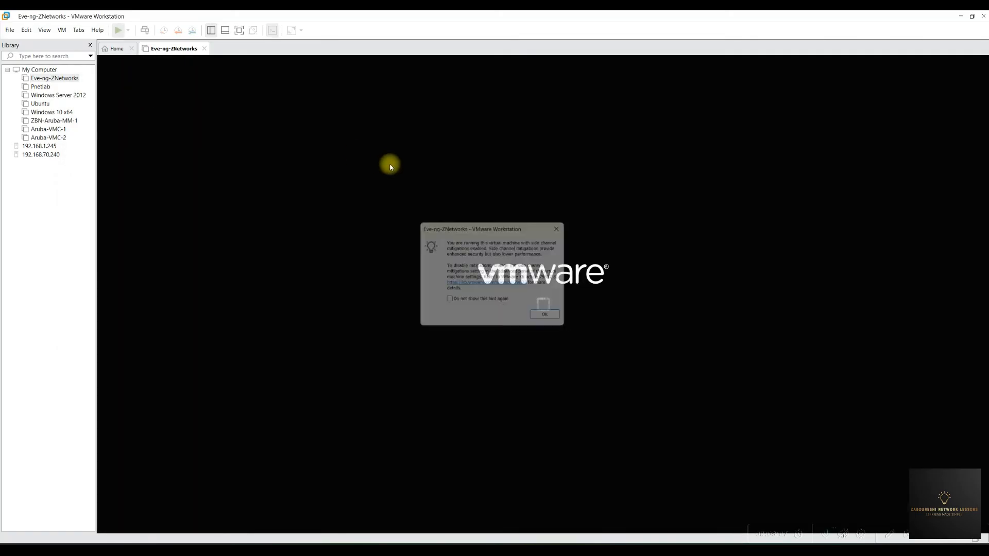
pyautogui.click(551, 319)
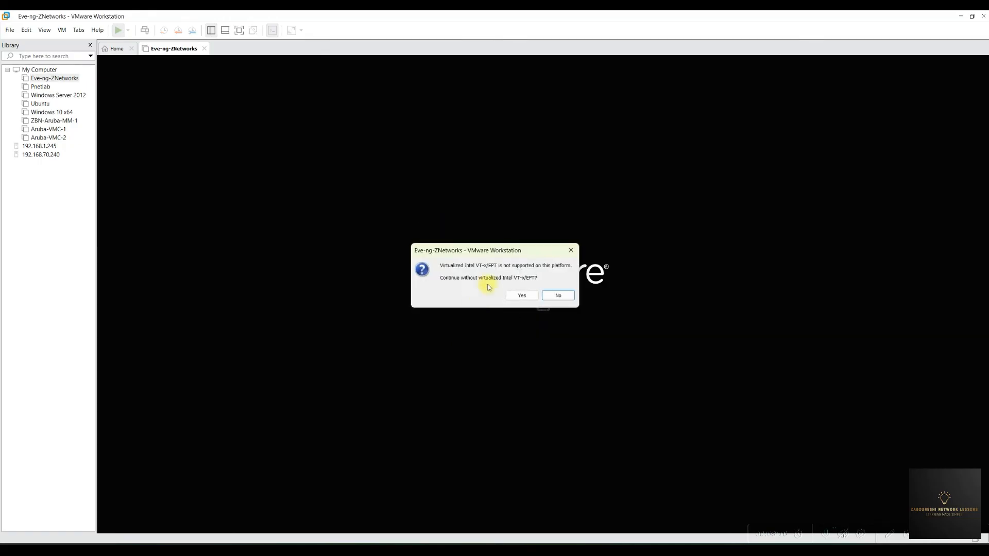
pyautogui.click(521, 295)
pyautogui.click(538, 304)
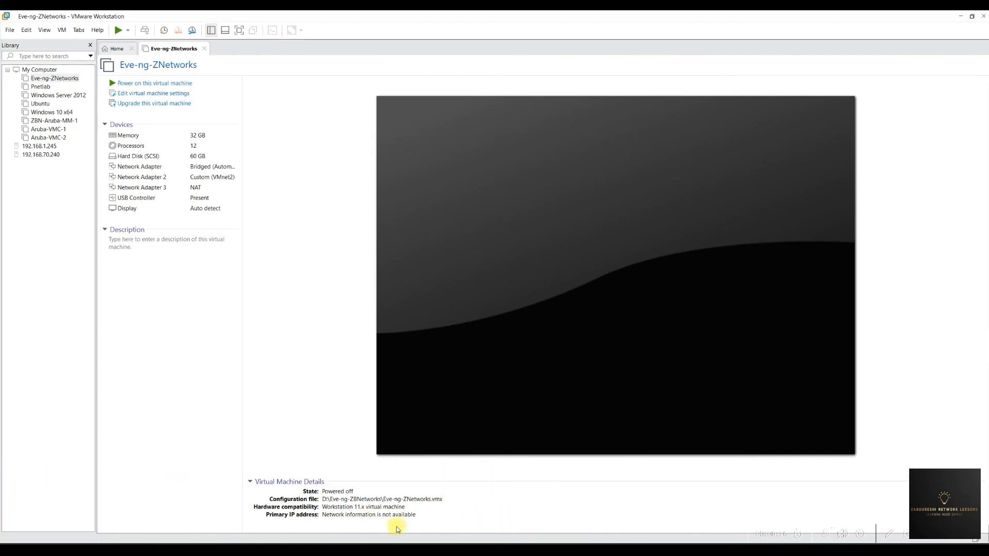
# Launch VMware Workstation Pro from the desktop and power on the Eve-ng-ZNetworks virtual machine from the library.
pyautogui.click(344, 538)
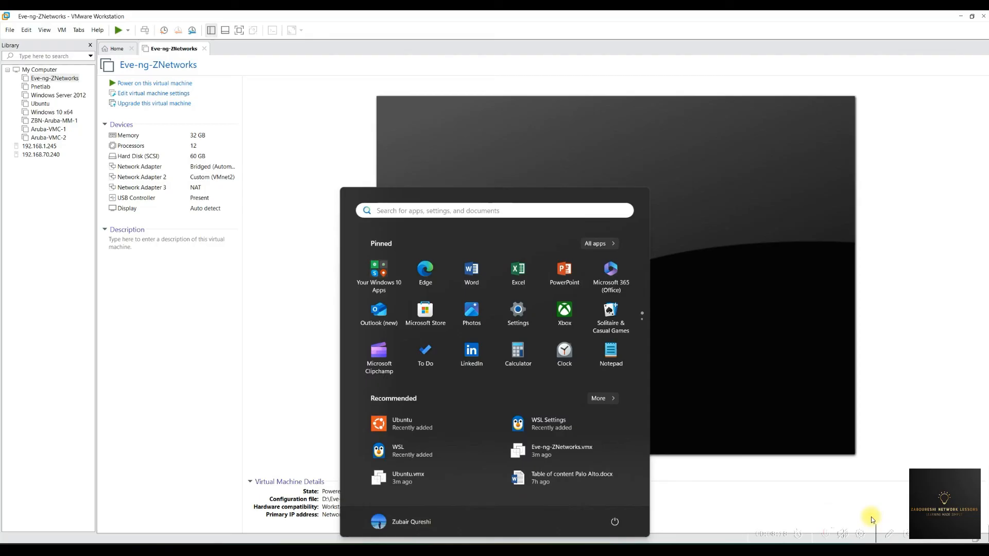
pyautogui.press('super+d')
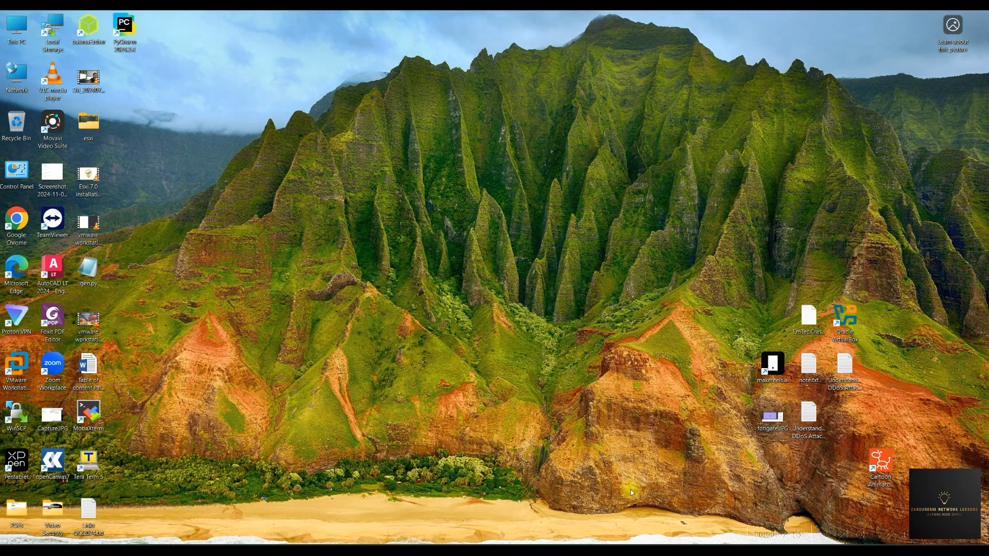
pyautogui.press('super')
pyautogui.write('vmware')
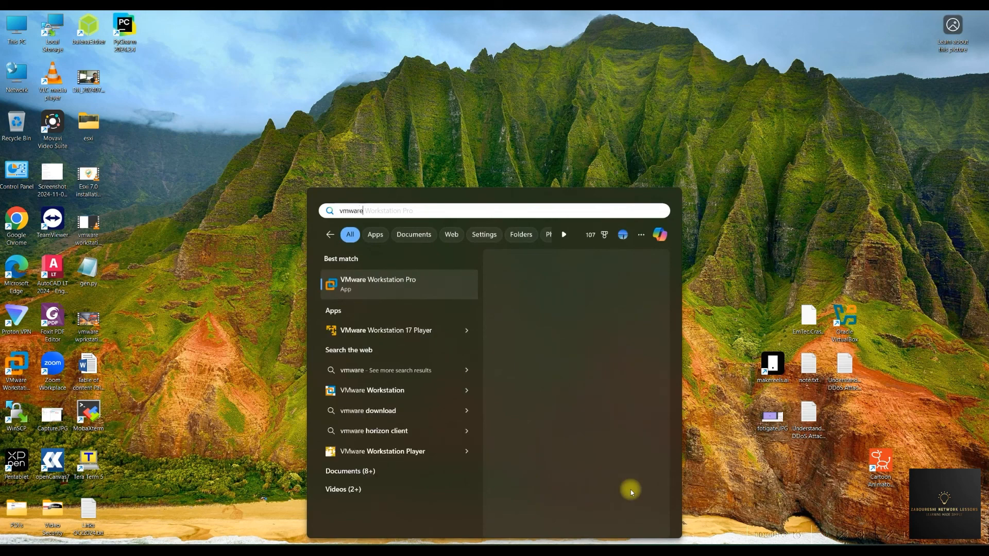
pyautogui.press('Return')
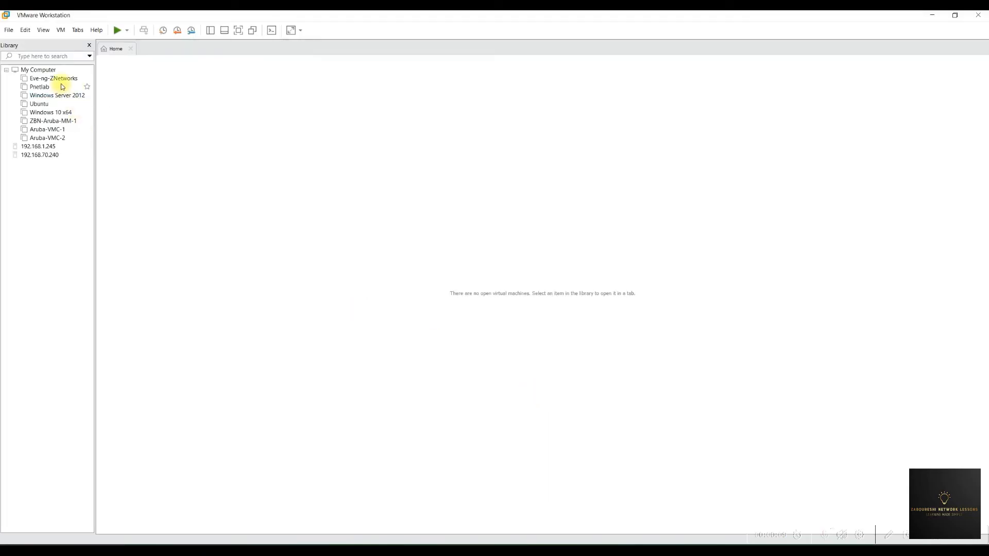
pyautogui.click(57, 79)
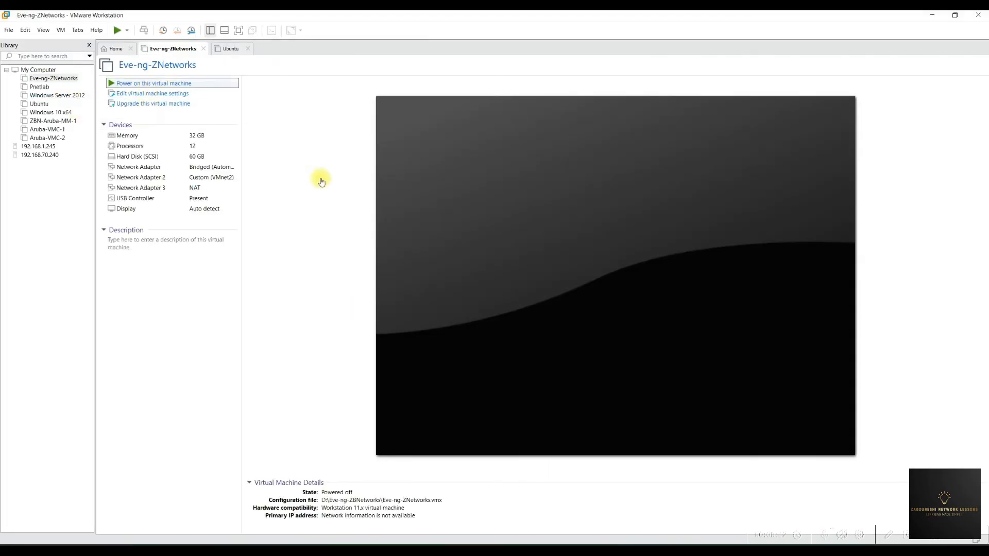
pyautogui.hotkey('ctrl', 'b')
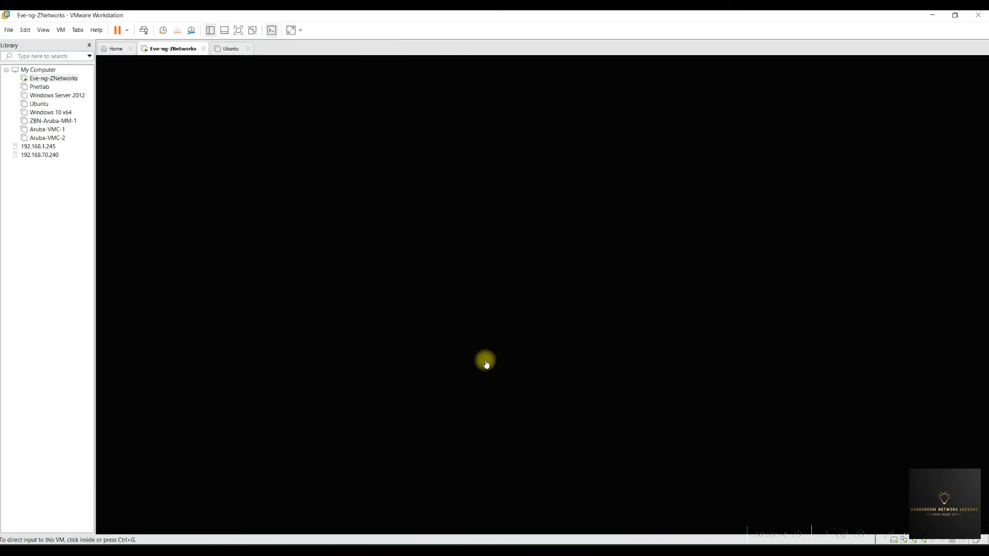